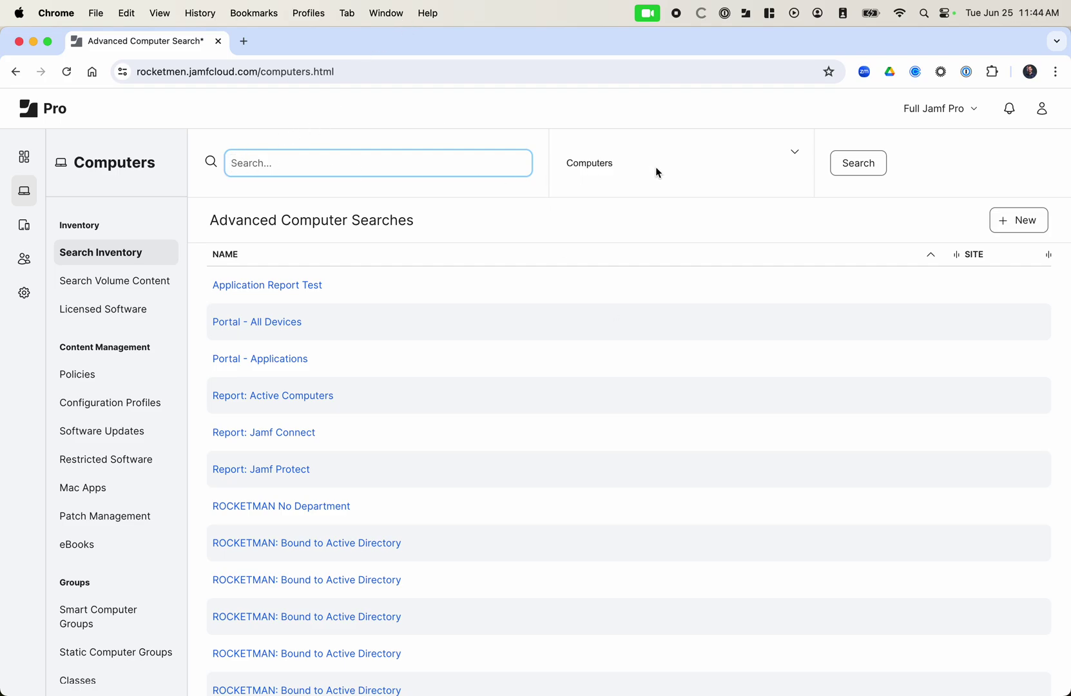
# Run an empty inventory search to list all 9 computers by name
pyautogui.click(863, 164)
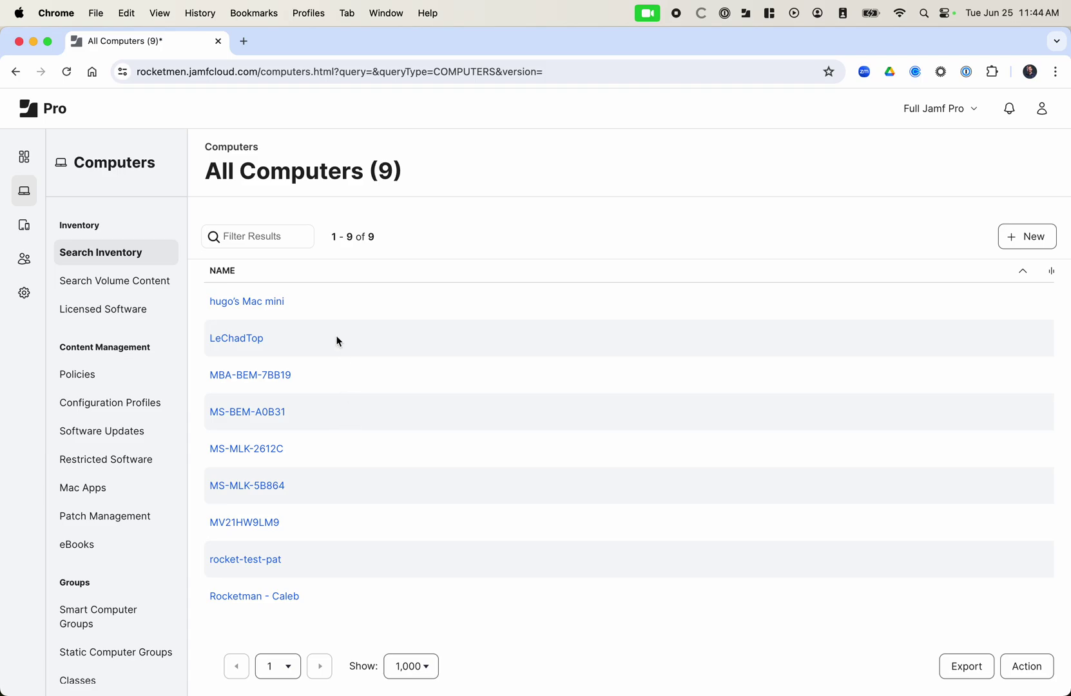
pyautogui.click(270, 233)
pyautogui.write('chris')
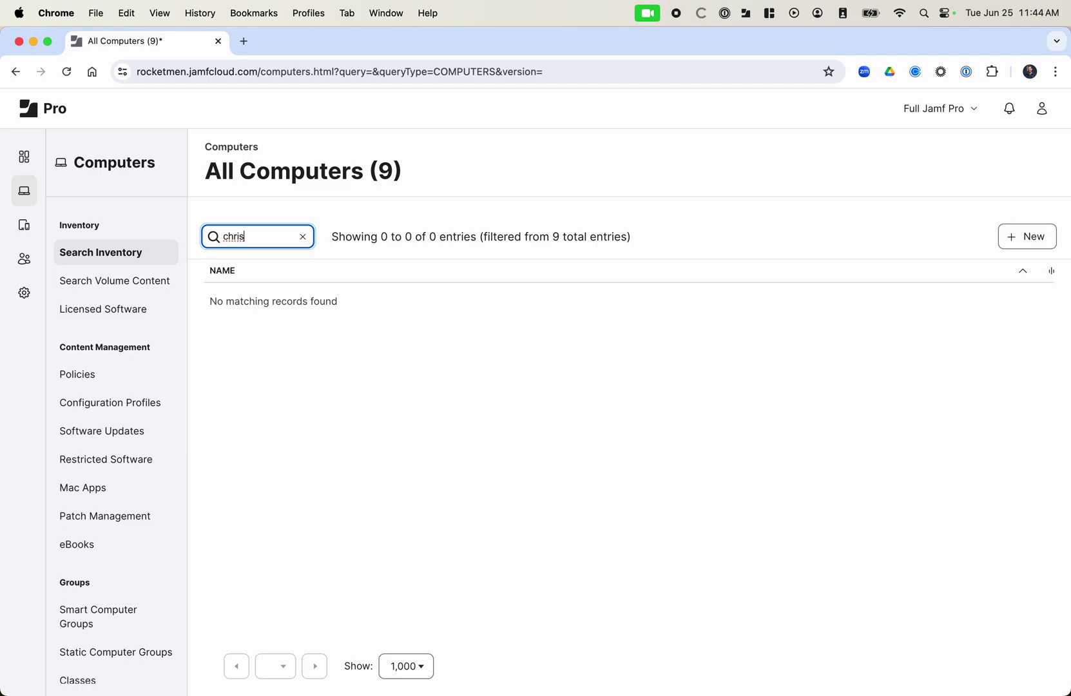
pyautogui.click(302, 236)
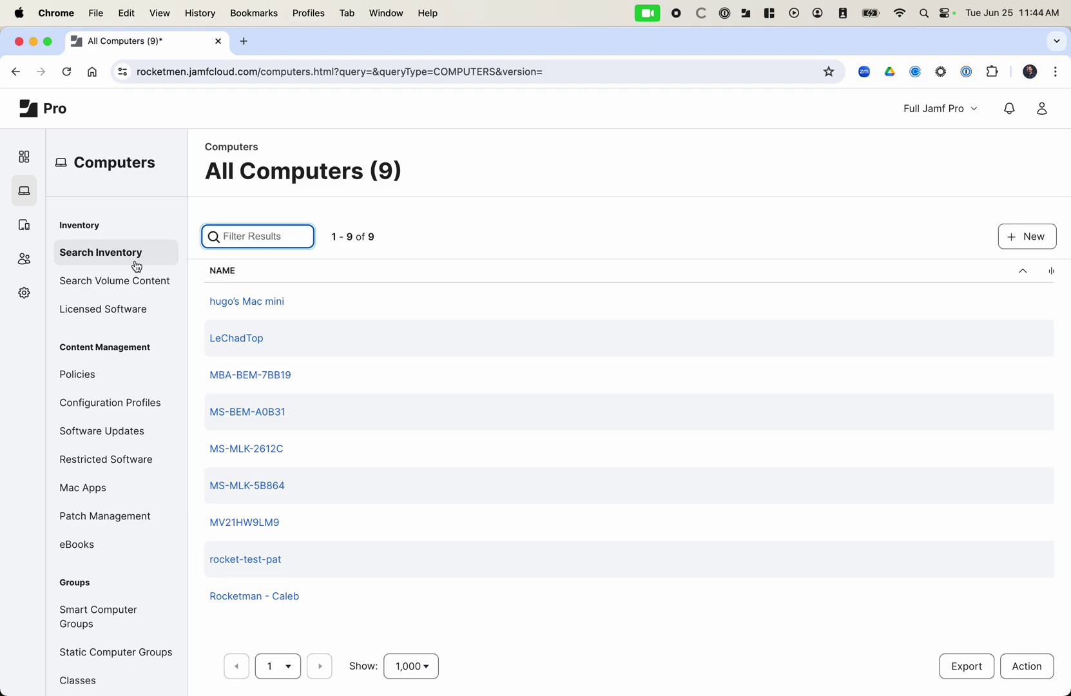
# Copy the computer name MS-BEM-A0B31 from the all-computers list and search for it
pyautogui.click(111, 254)
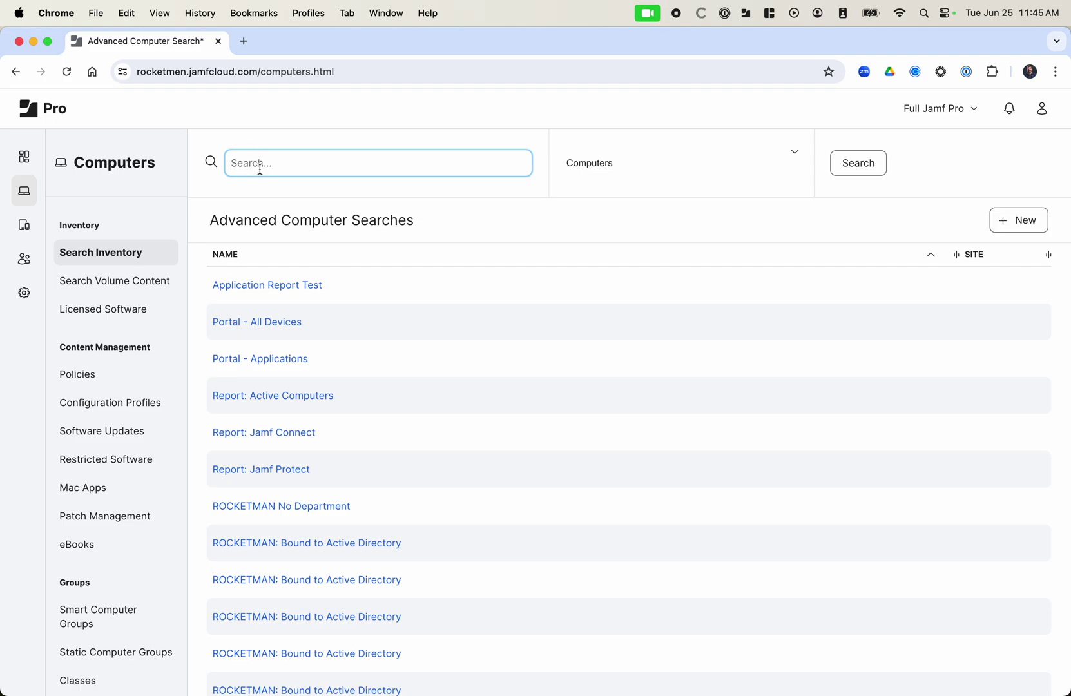
pyautogui.click(845, 170)
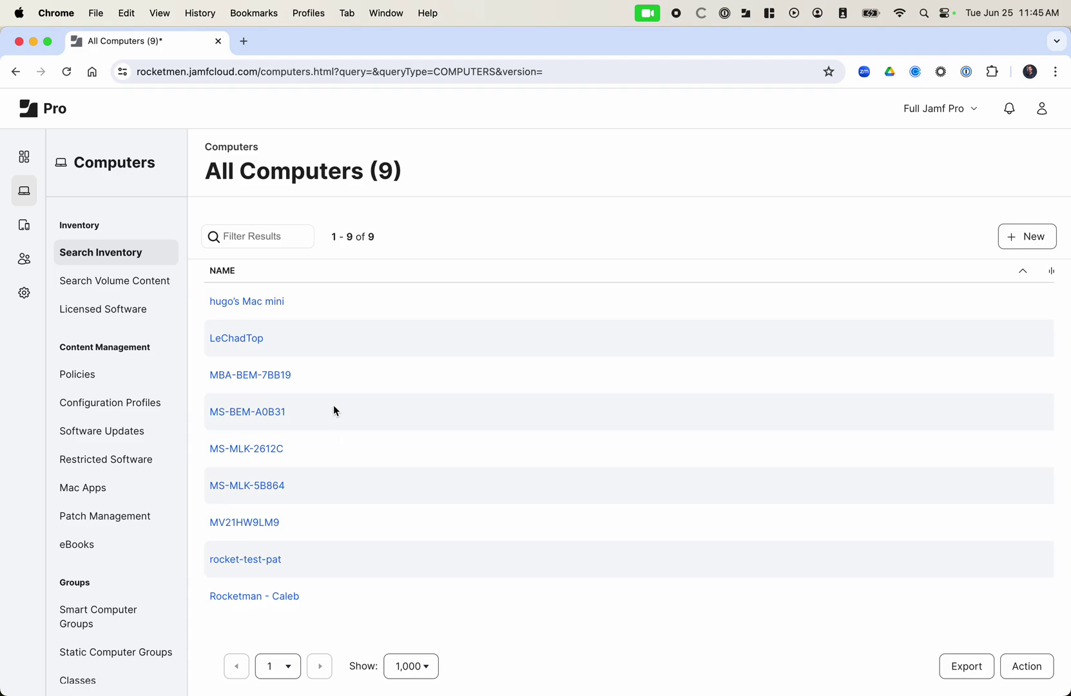
pyautogui.moveTo(333, 410); pyautogui.dragTo(201, 413)
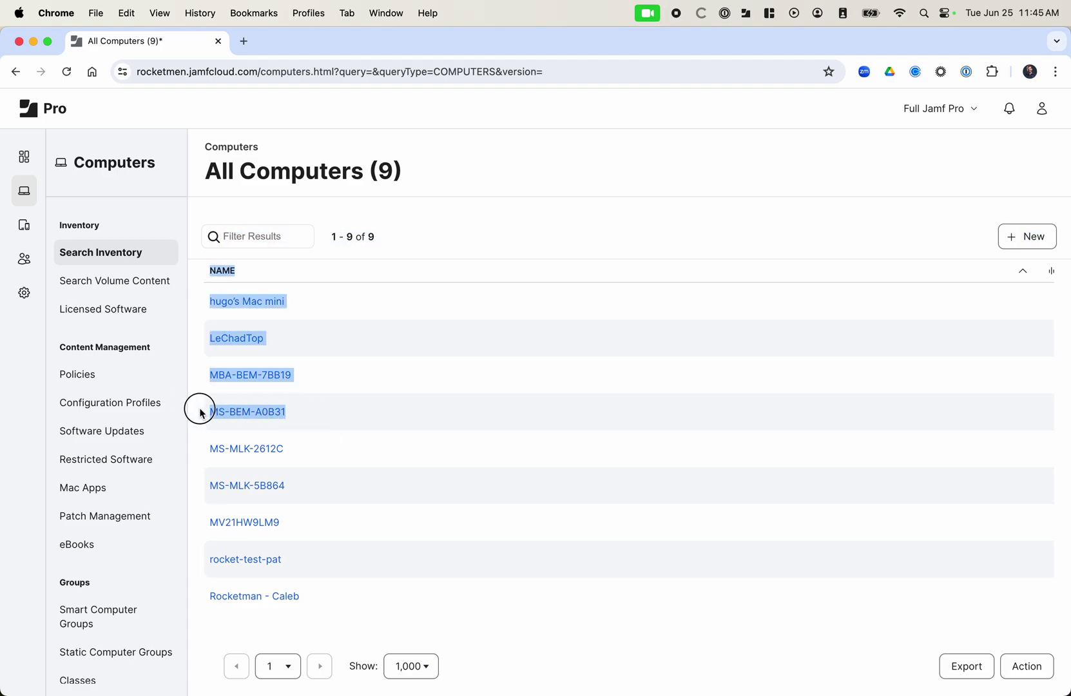
pyautogui.click(319, 419)
pyautogui.moveTo(328, 417); pyautogui.dragTo(205, 410)
pyautogui.press('cmd+c')
pyautogui.click(127, 252)
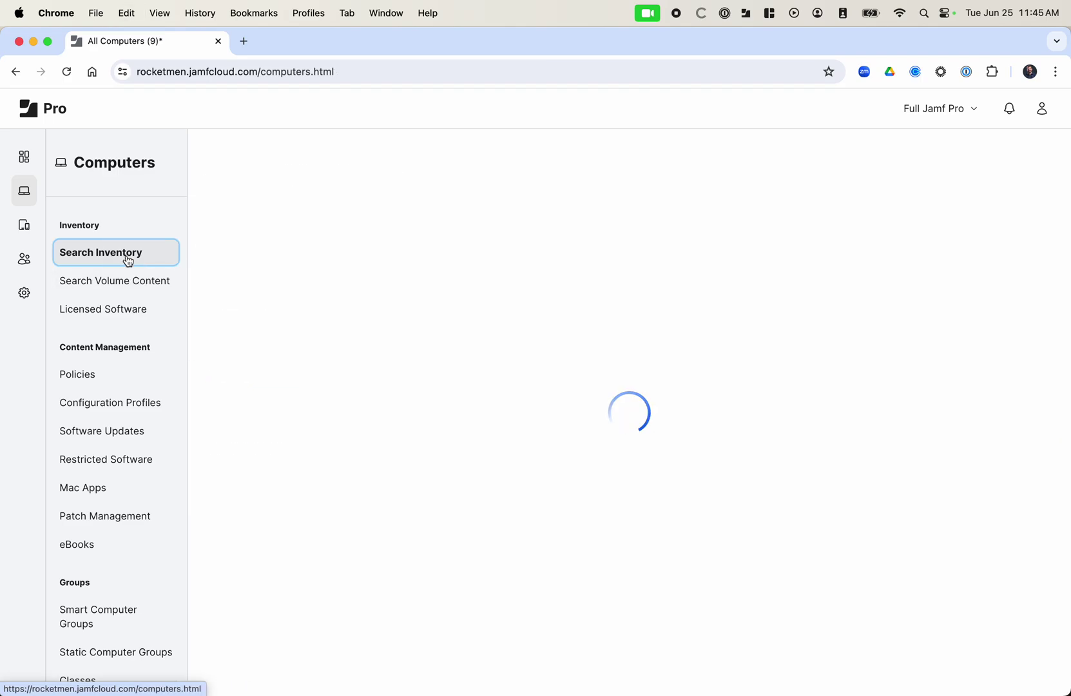
pyautogui.press('cmd+v')
pyautogui.press('Return')
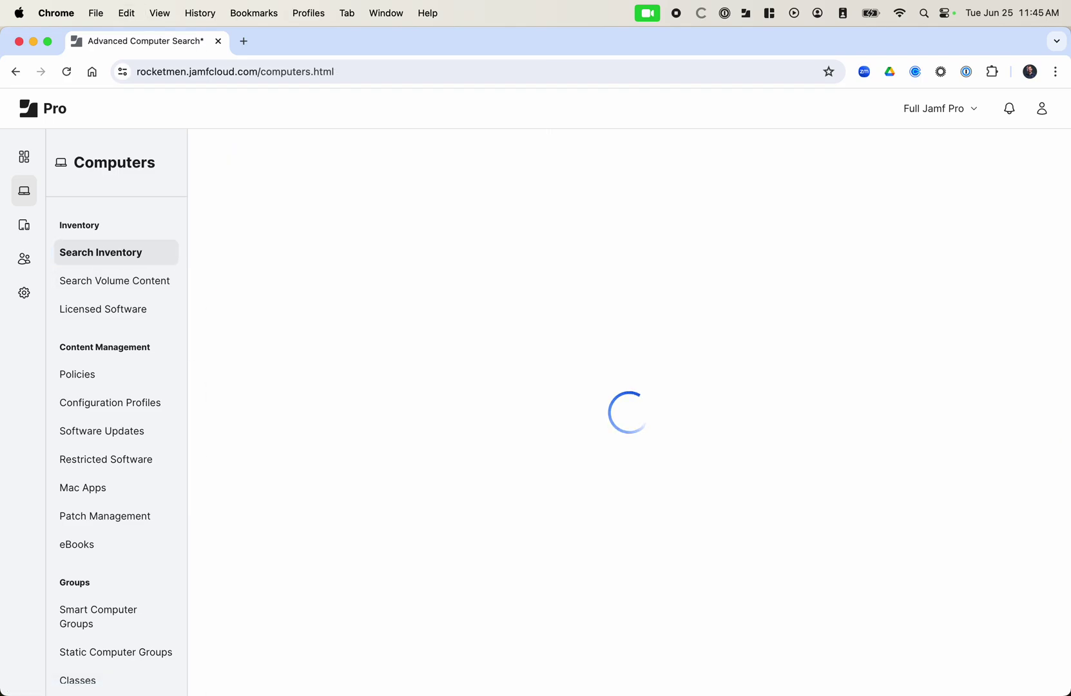
# Search for plain A0B31 without the MS-BEM- prefix, which finds no computers
pyautogui.click(132, 251)
pyautogui.press('super+v')
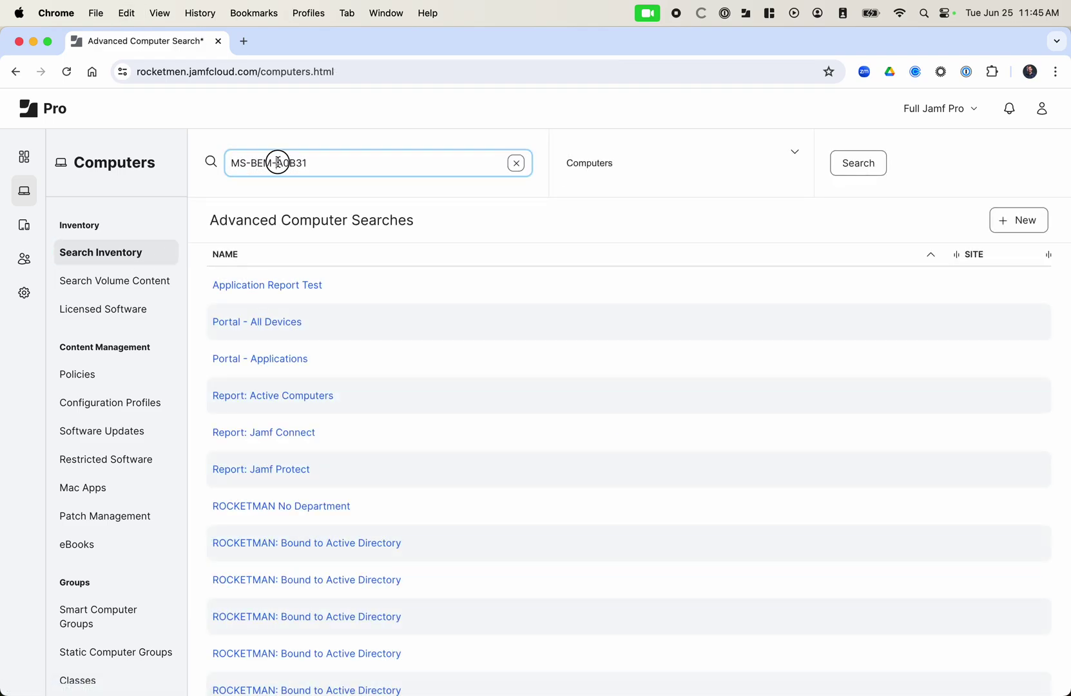
pyautogui.moveTo(276, 162); pyautogui.dragTo(166, 162)
pyautogui.press('BackSpace')
pyautogui.click(842, 163)
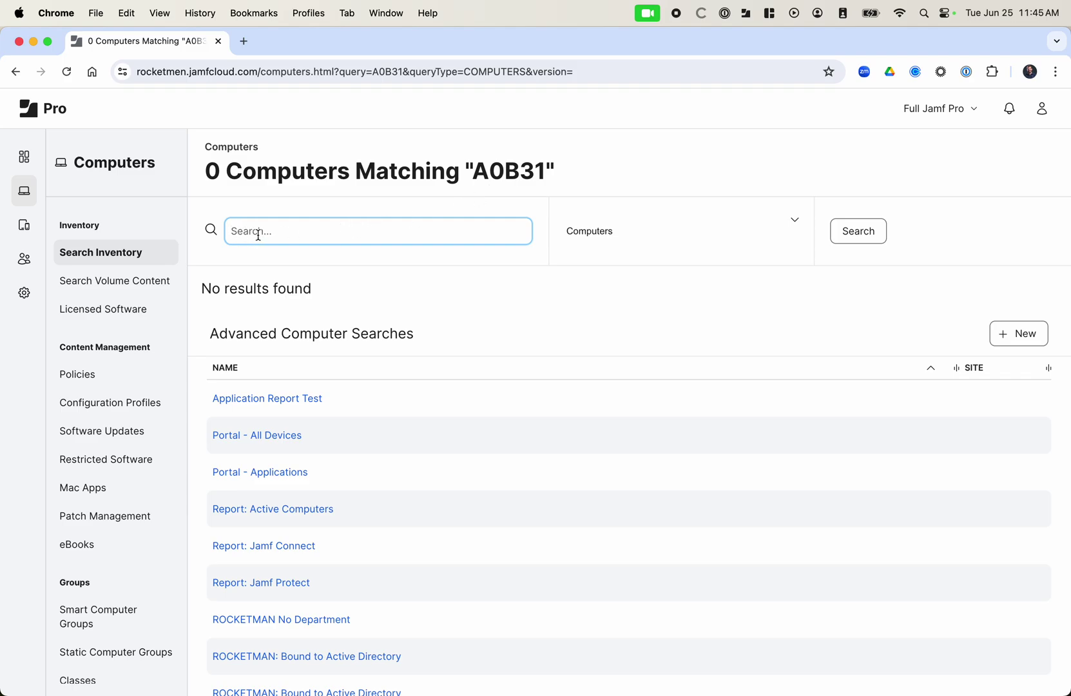
# Search for *A0B31, which returns the single computer MS-BEM-A0B31
pyautogui.write('*')
pyautogui.press('super+v')
pyautogui.moveTo(281, 231); pyautogui.dragTo(236, 231)
pyautogui.press('BackSpace')
pyautogui.click(868, 240)
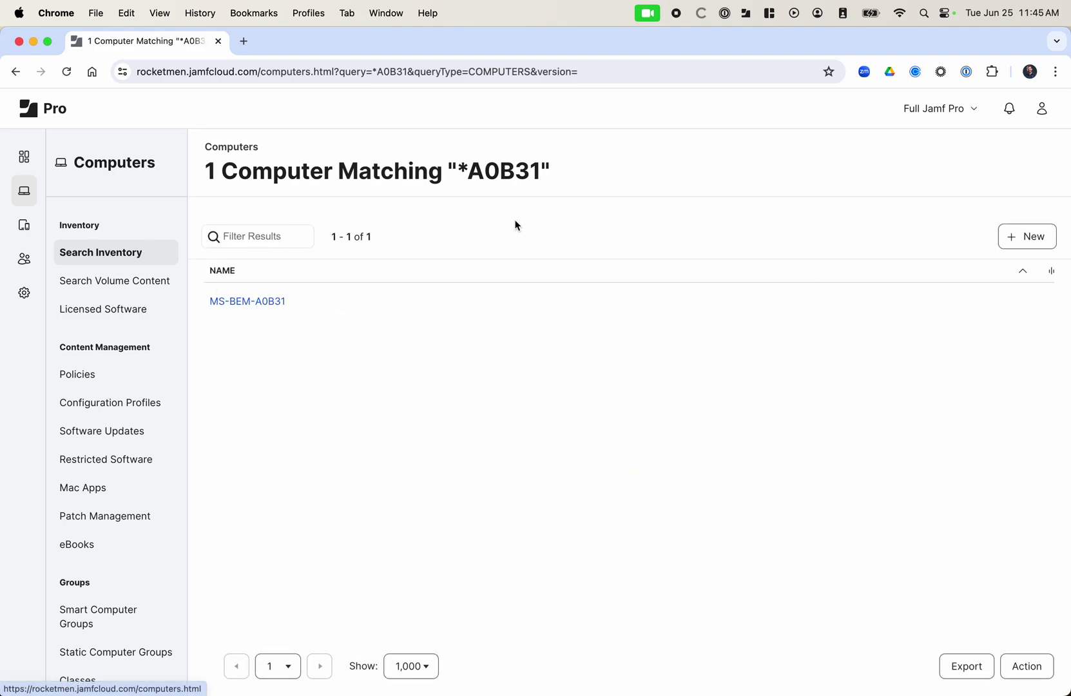
pyautogui.moveTo(469, 173); pyautogui.dragTo(316, 166)
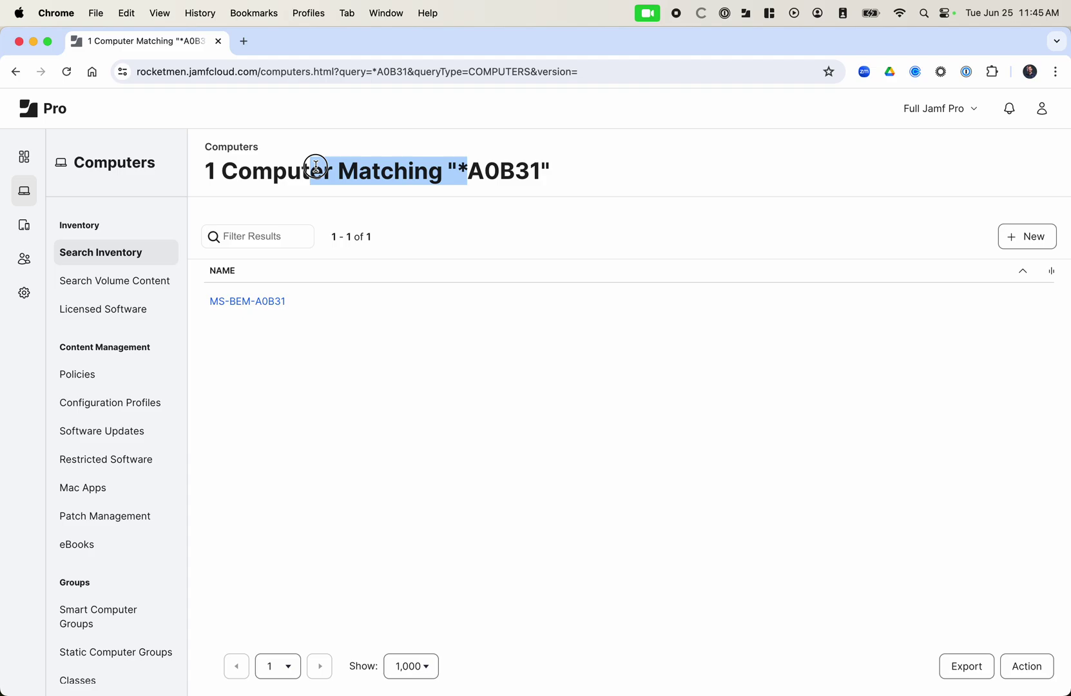
# Search the inventory for *MS and review the results heading
pyautogui.click(141, 260)
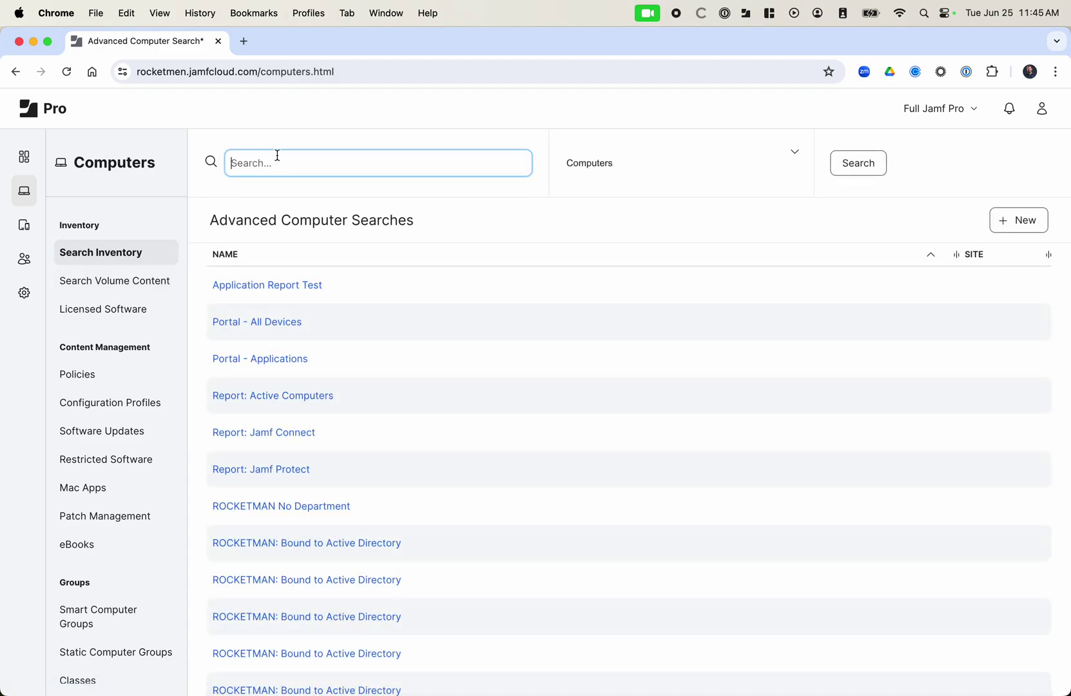
pyautogui.write('*MS')
pyautogui.press('Return')
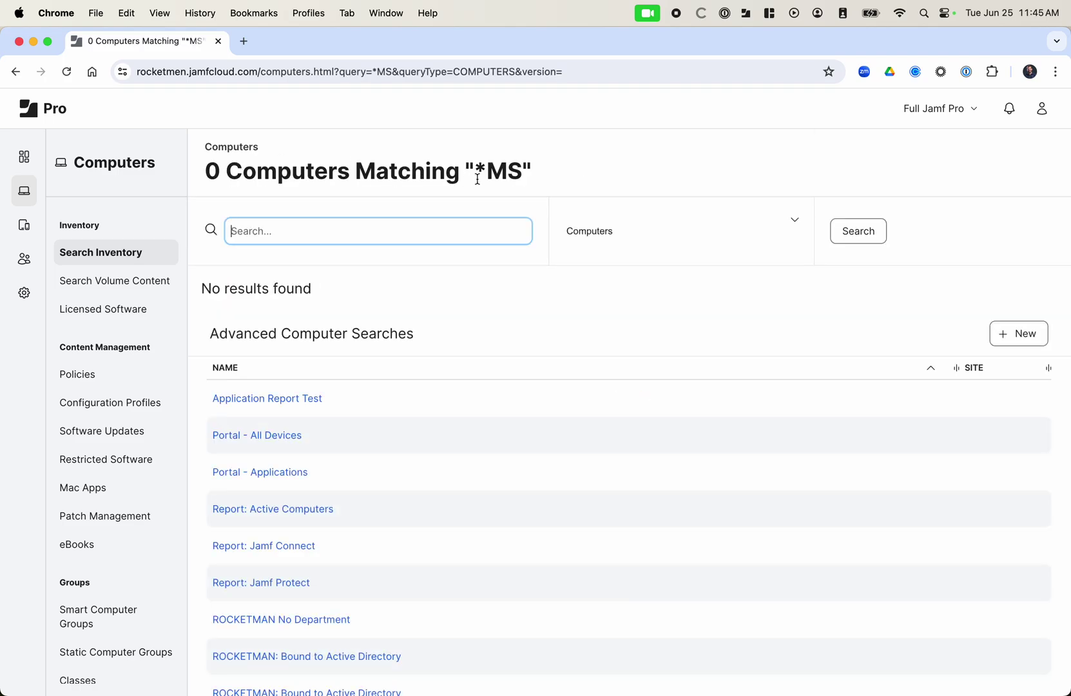
pyautogui.moveTo(487, 166); pyautogui.dragTo(296, 164)
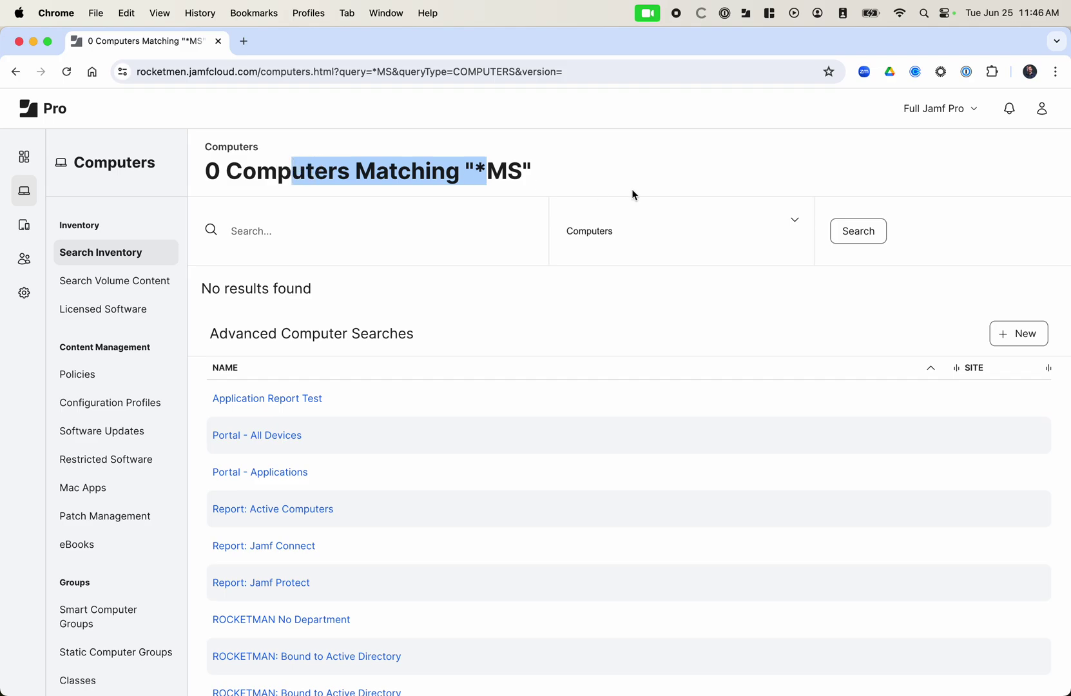
pyautogui.click(506, 178)
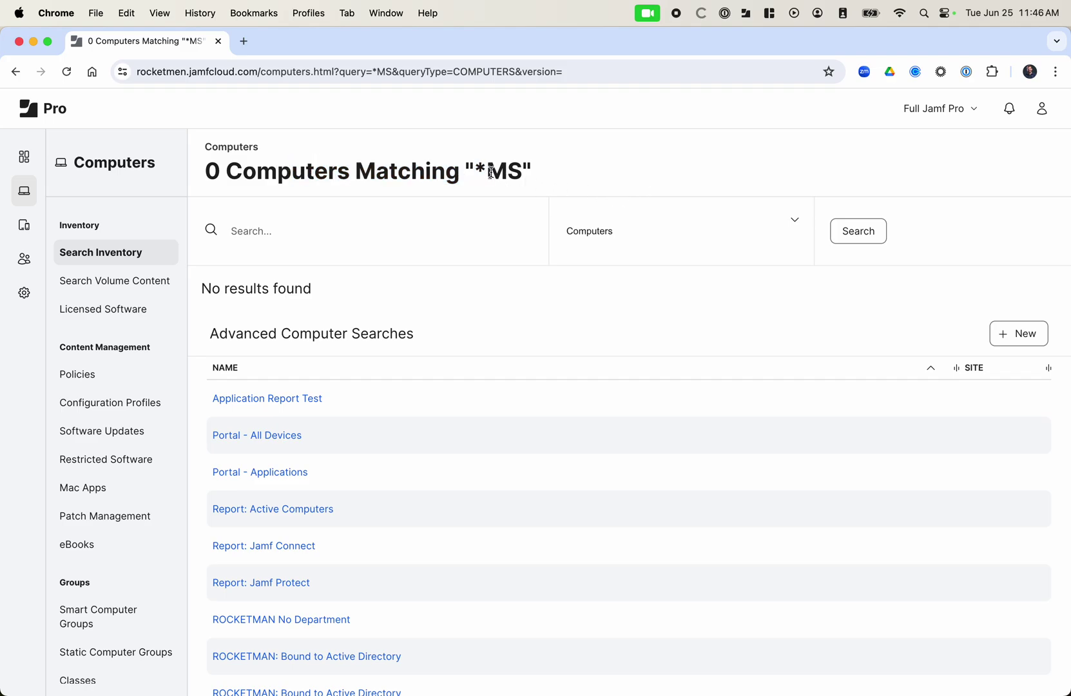
pyautogui.moveTo(487, 170); pyautogui.dragTo(521, 171)
pyautogui.click(520, 172)
# Search the inventory for MS*
pyautogui.click(325, 232)
pyautogui.press('super+v')
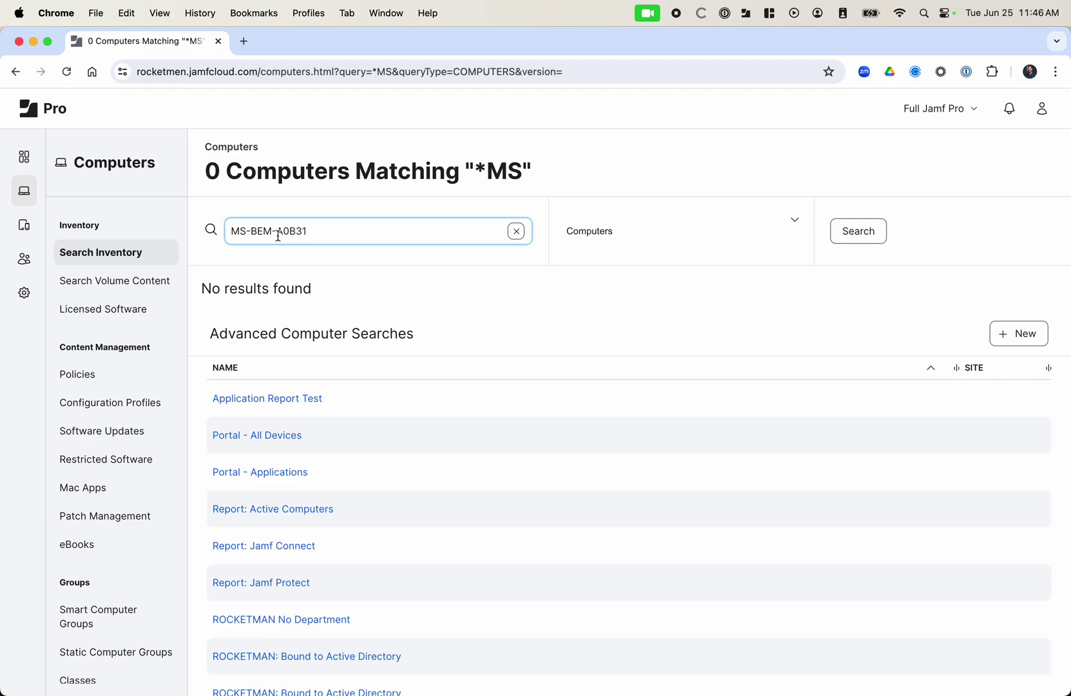
pyautogui.moveTo(247, 230); pyautogui.dragTo(430, 237)
pyautogui.write('*')
pyautogui.click(841, 240)
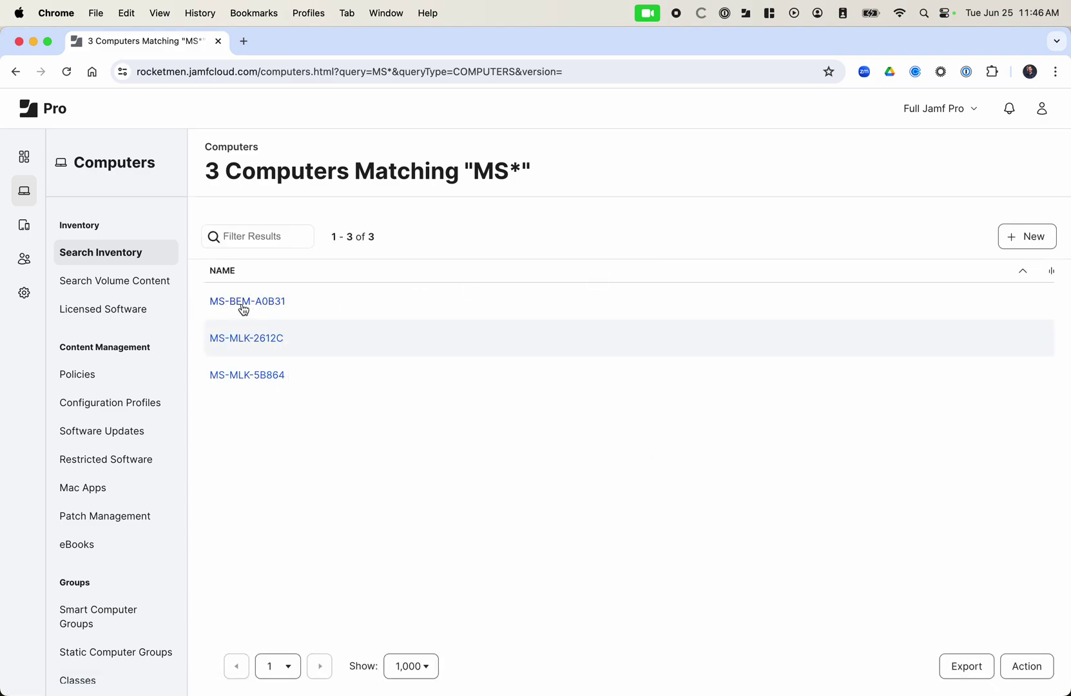
# Search for *BEM*, listing MBA-BEM-7BB19, MS-BEM-A0B31 and MV21HW9LM9
pyautogui.click(138, 252)
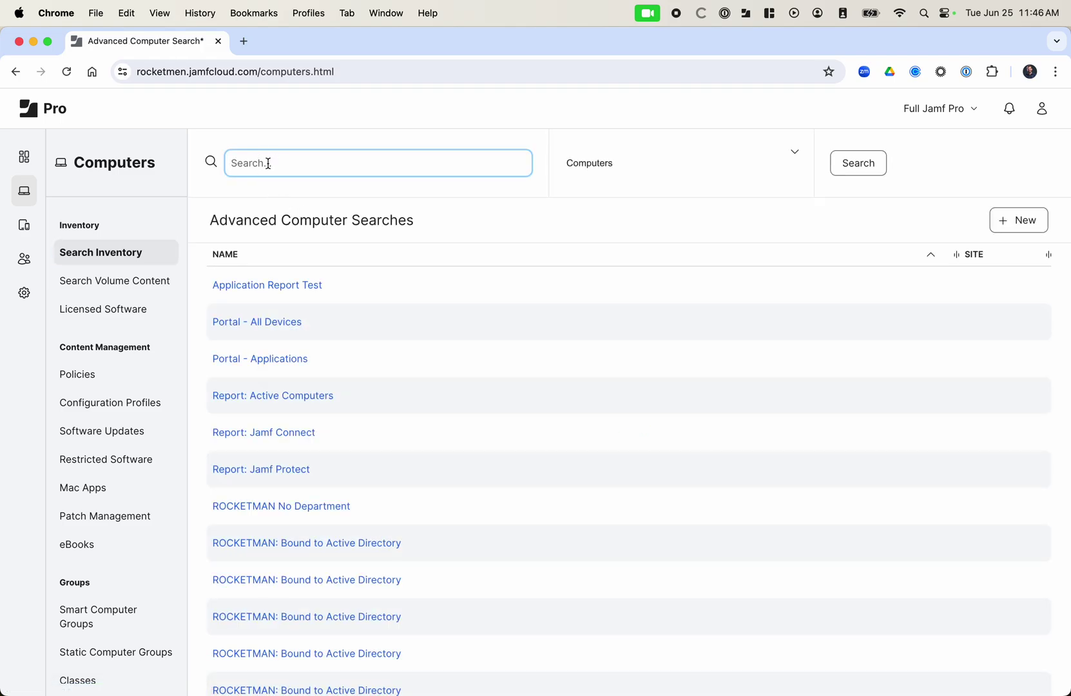
pyautogui.press('super+v')
pyautogui.moveTo(251, 164); pyautogui.dragTo(413, 171)
pyautogui.write('*')
pyautogui.write('*')
pyautogui.click(860, 168)
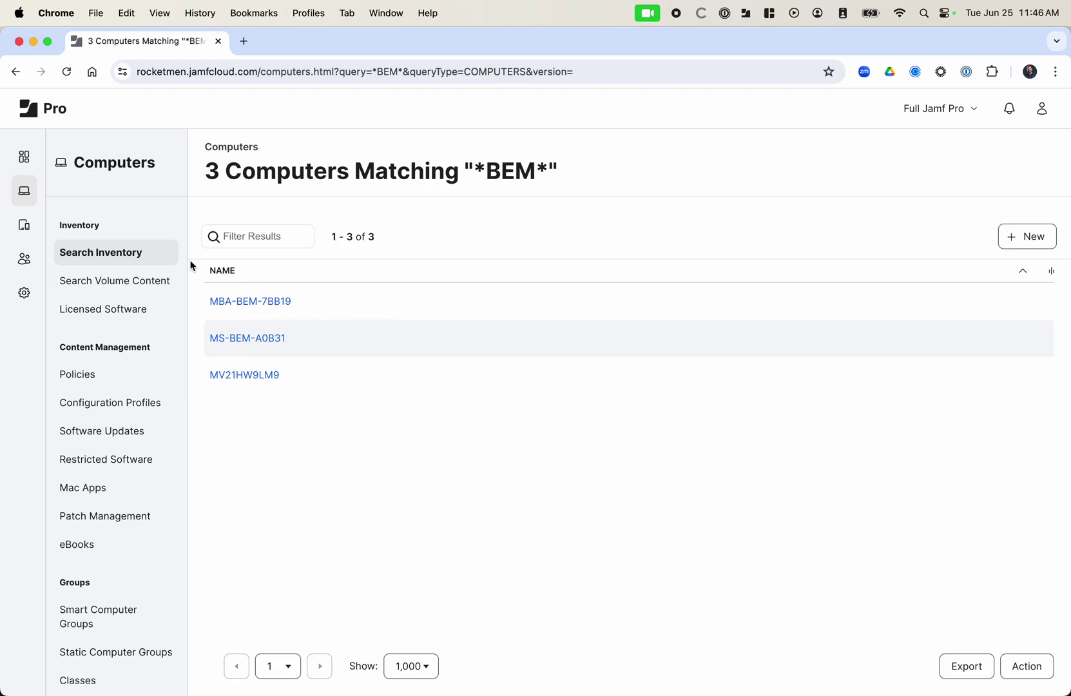
# Search inventory for chris* and open its only match, MS-BEM-A0B31
pyautogui.click(167, 257)
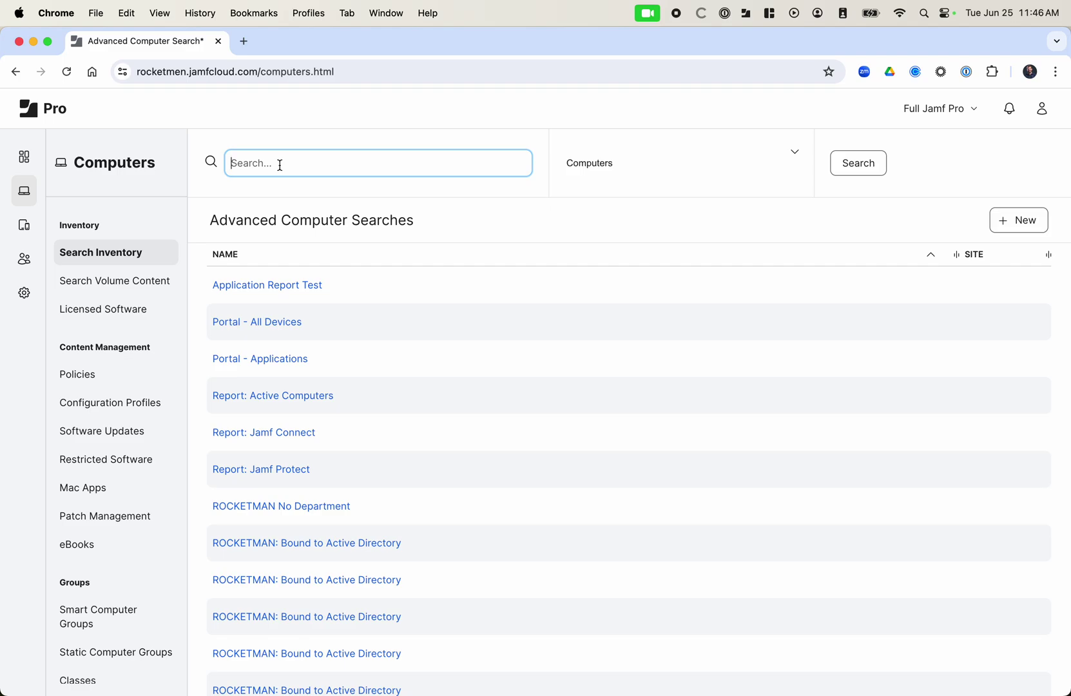
pyautogui.click(837, 168)
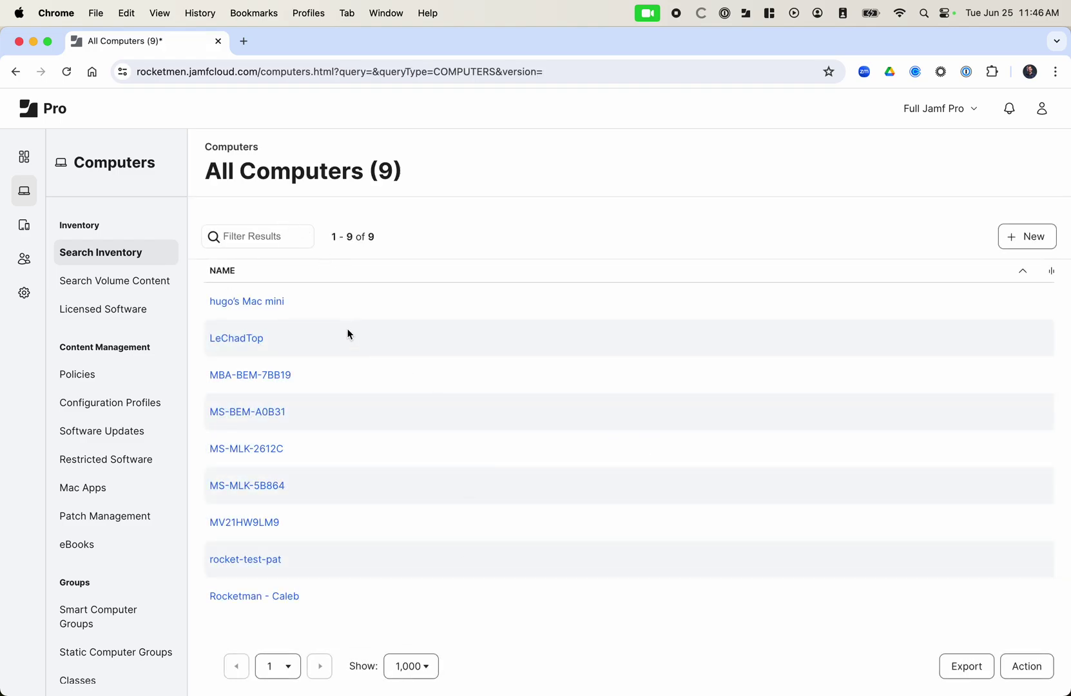
pyautogui.click(139, 250)
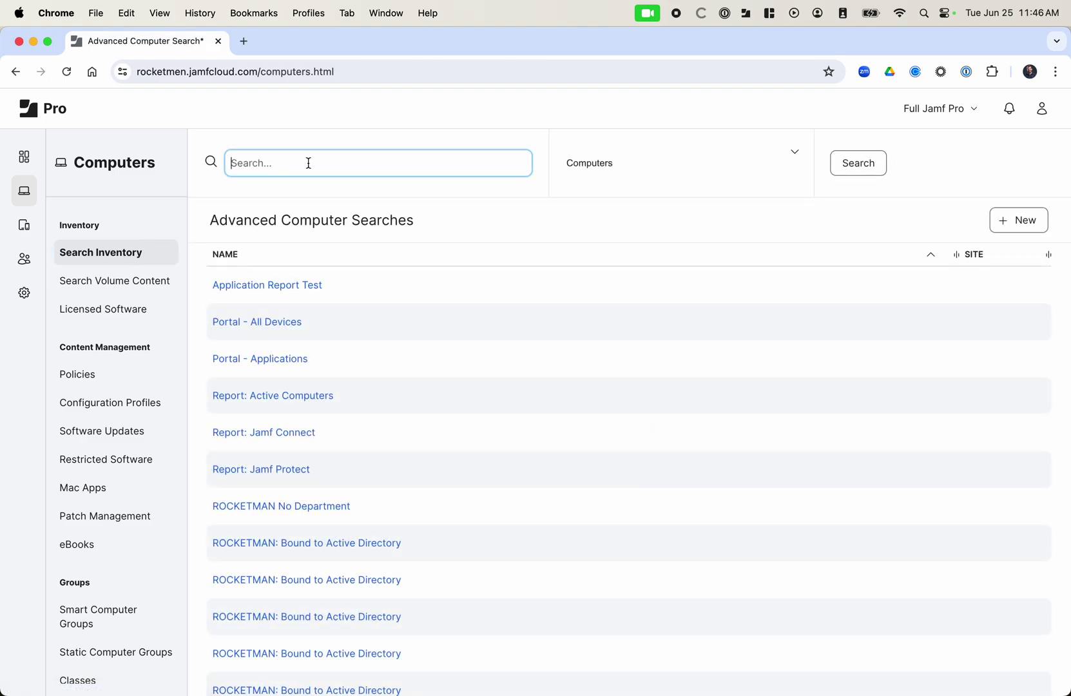
pyautogui.write('chris*')
pyautogui.press('Return')
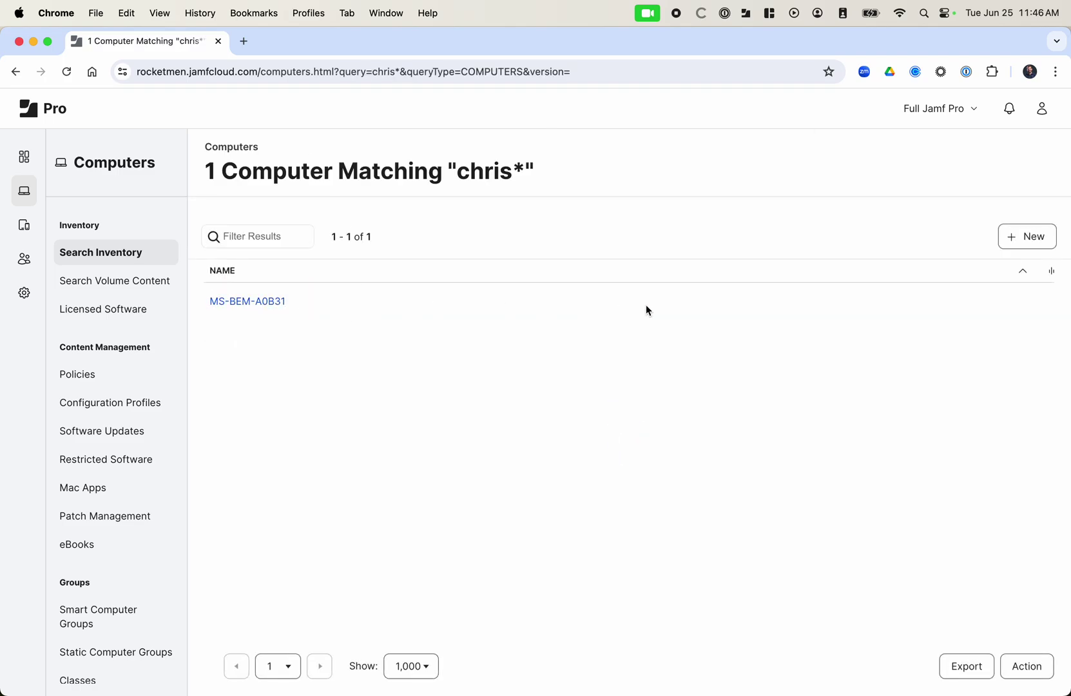
pyautogui.click(260, 304)
pyautogui.click(294, 409)
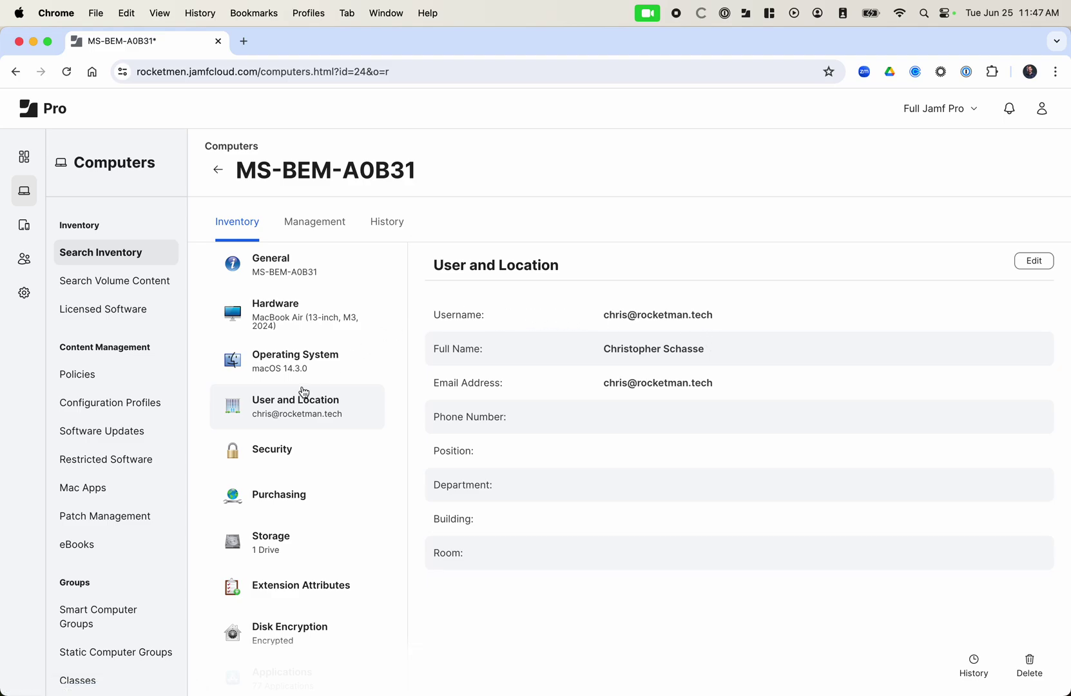
pyautogui.moveTo(431, 315); pyautogui.dragTo(731, 315)
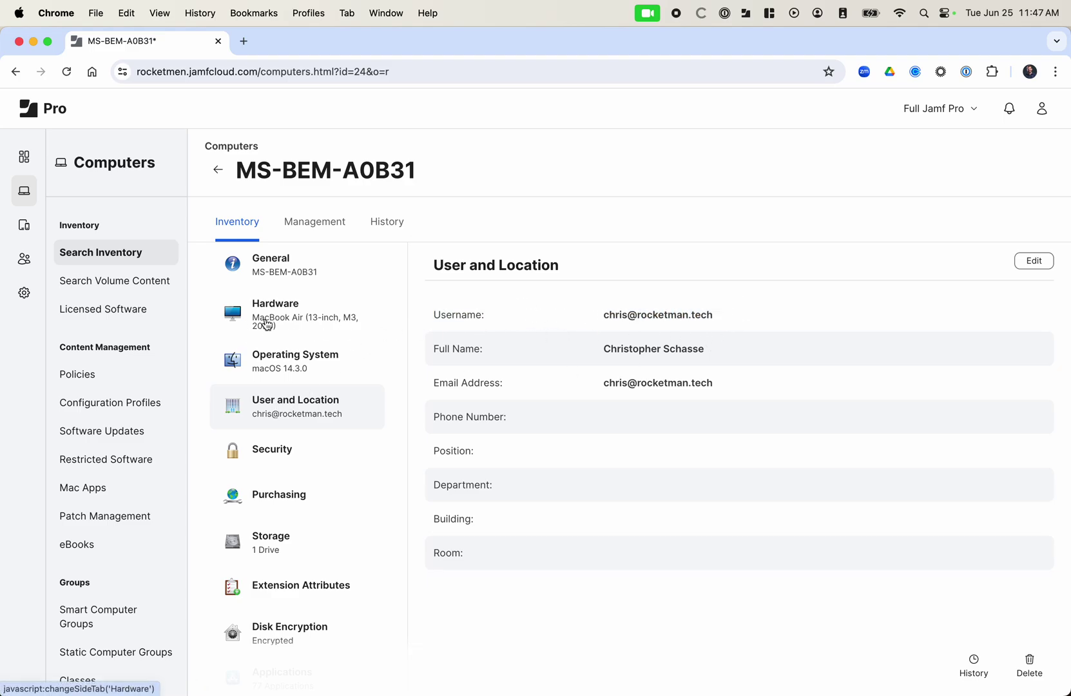
pyautogui.click(291, 332)
pyautogui.doubleClick(624, 450)
pyautogui.press('super+c')
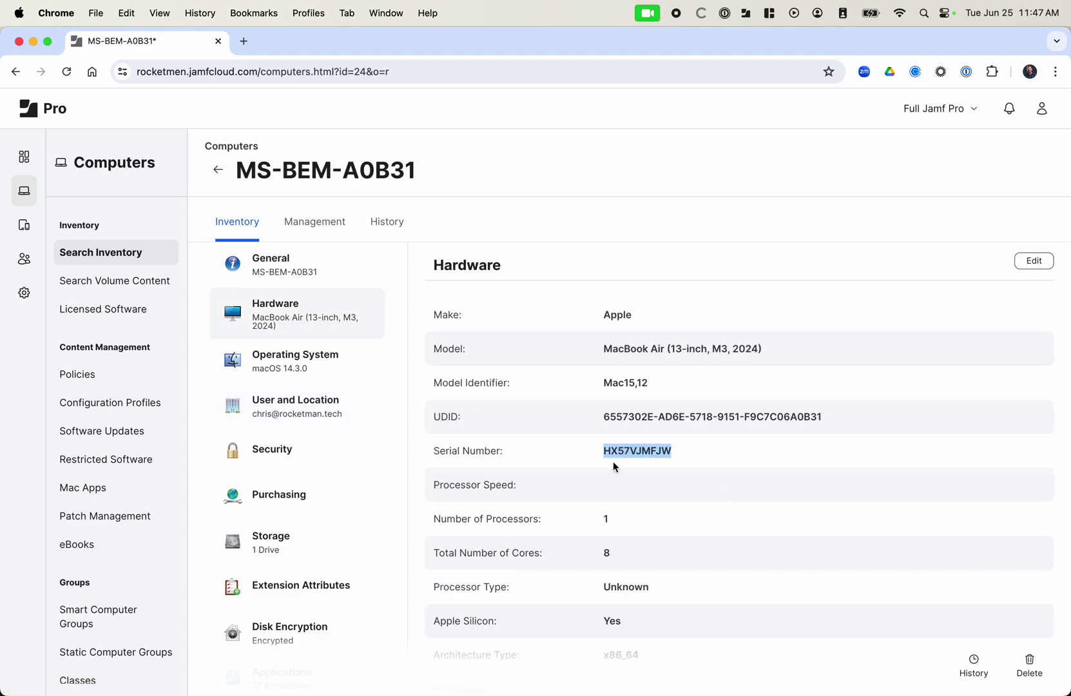
# Search inventory for HX57VJMFJW, matching only MS-BEM-A0B31, then return to search
pyautogui.click(119, 252)
pyautogui.click(255, 160)
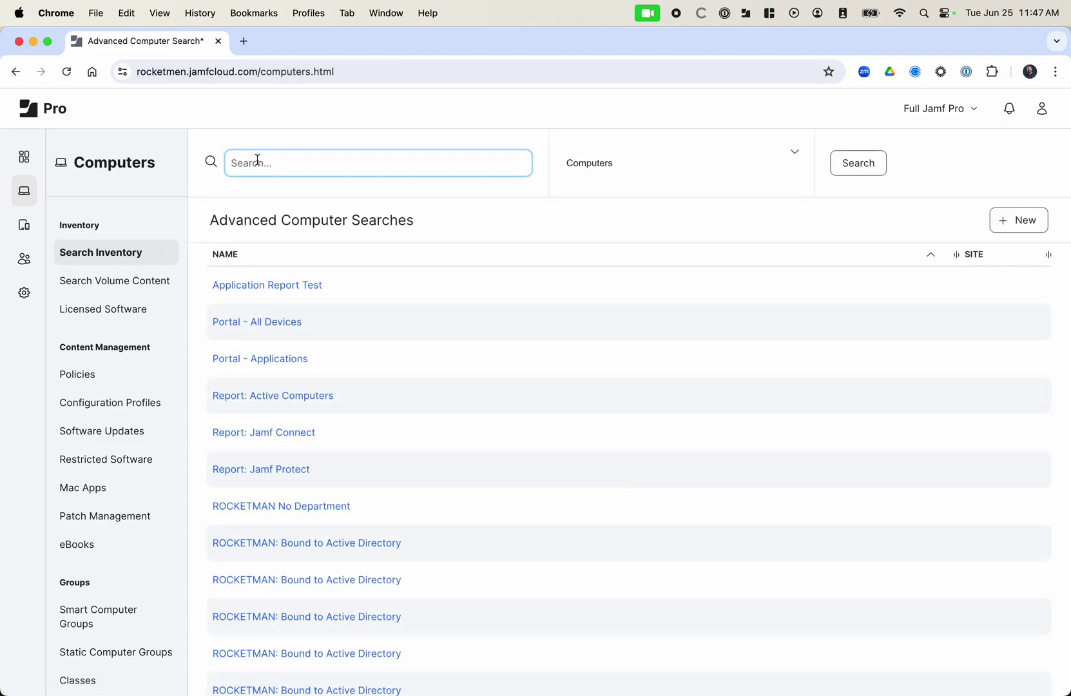
pyautogui.press('super+v')
pyautogui.press('Return')
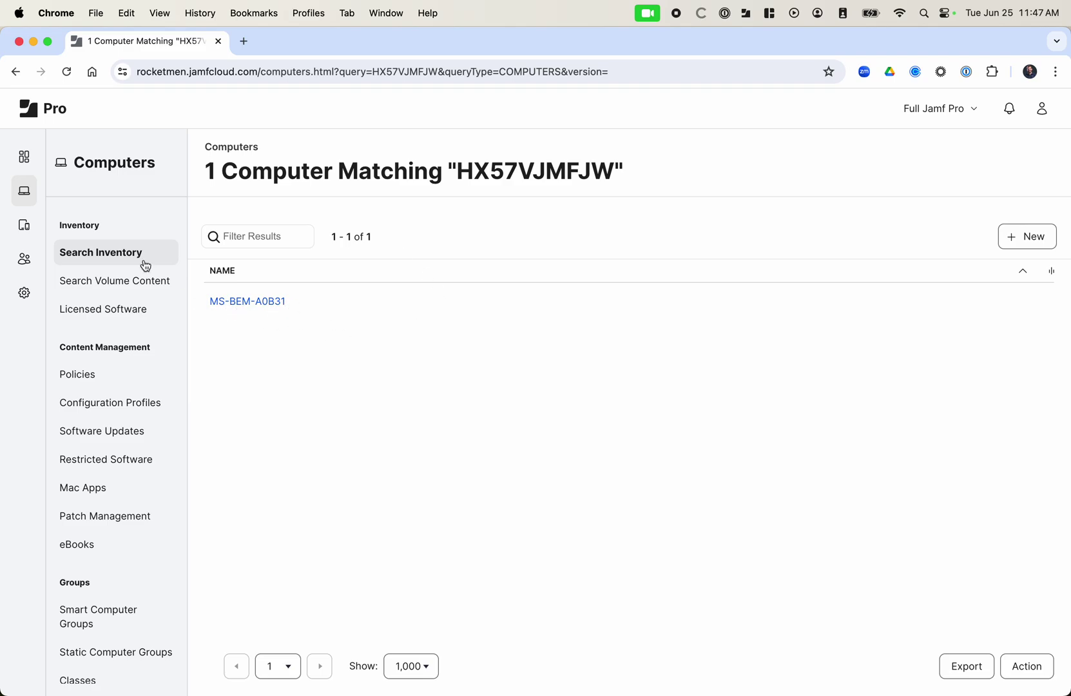
pyautogui.click(109, 251)
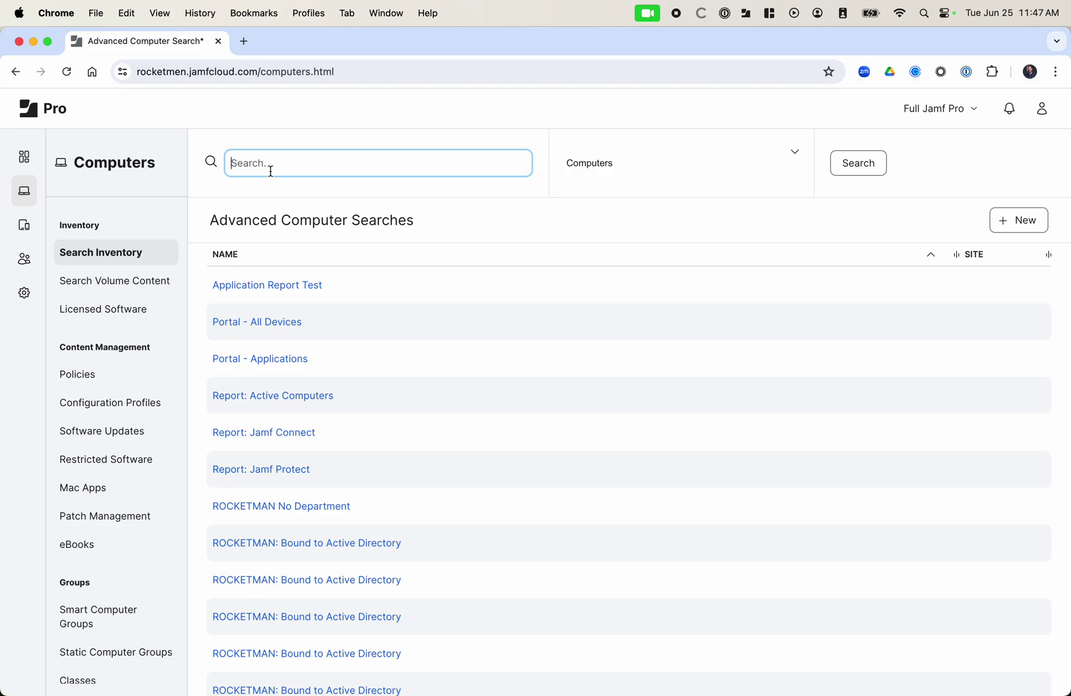
# Open the MS-MLK-2612C record from an empty all-computers search
pyautogui.click(859, 163)
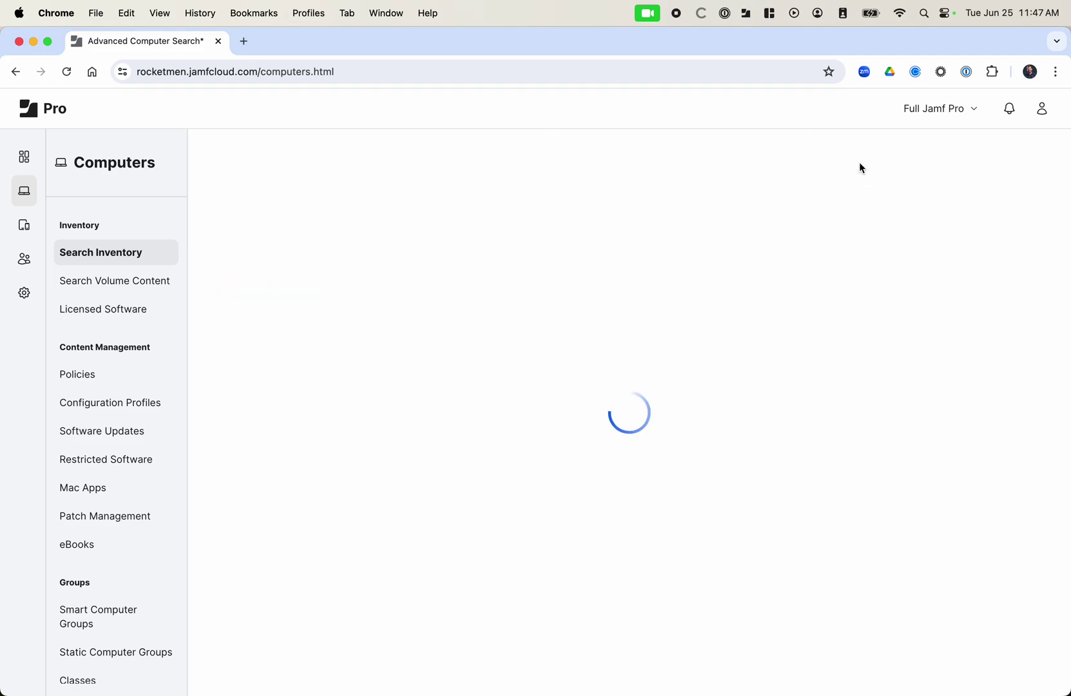
pyautogui.click(247, 447)
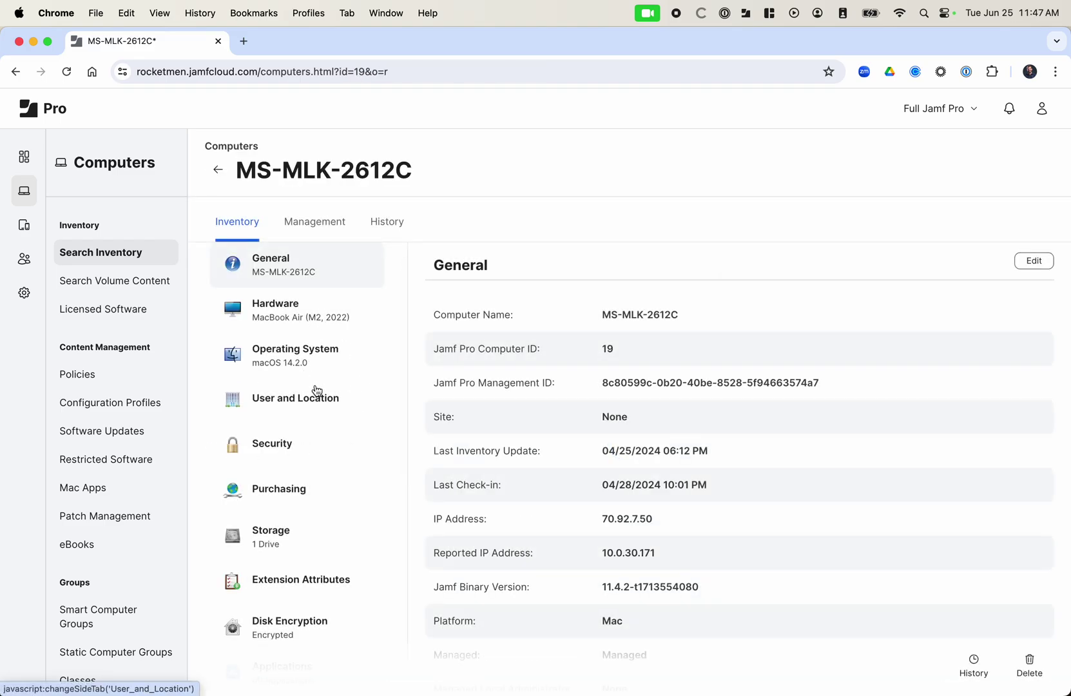
pyautogui.click(292, 319)
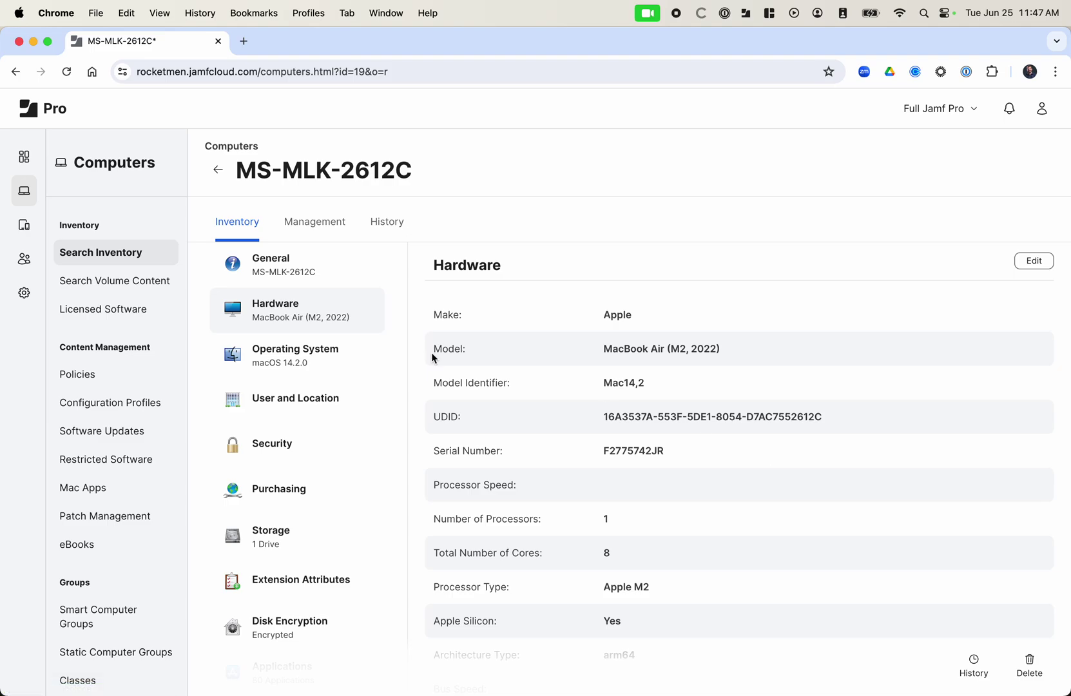
pyautogui.click(288, 276)
# Copy its reported IP address 10.0.30.171 from the General details
pyautogui.scroll(-10, 765, 492)
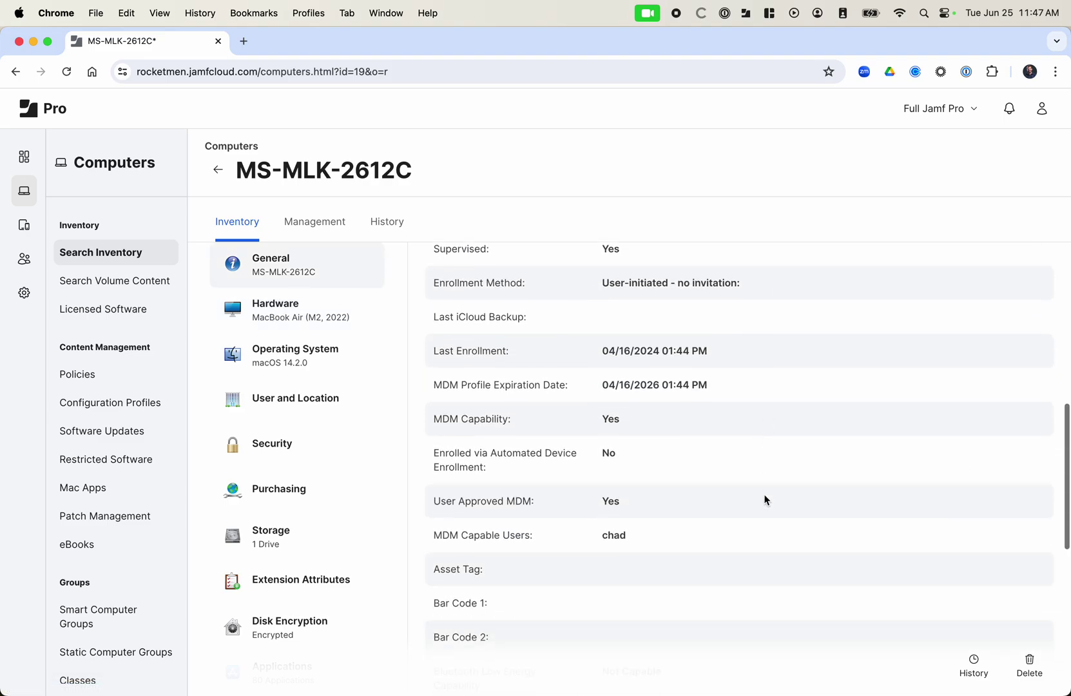
pyautogui.scroll(-4, 765, 500)
pyautogui.scroll(12, 765, 497)
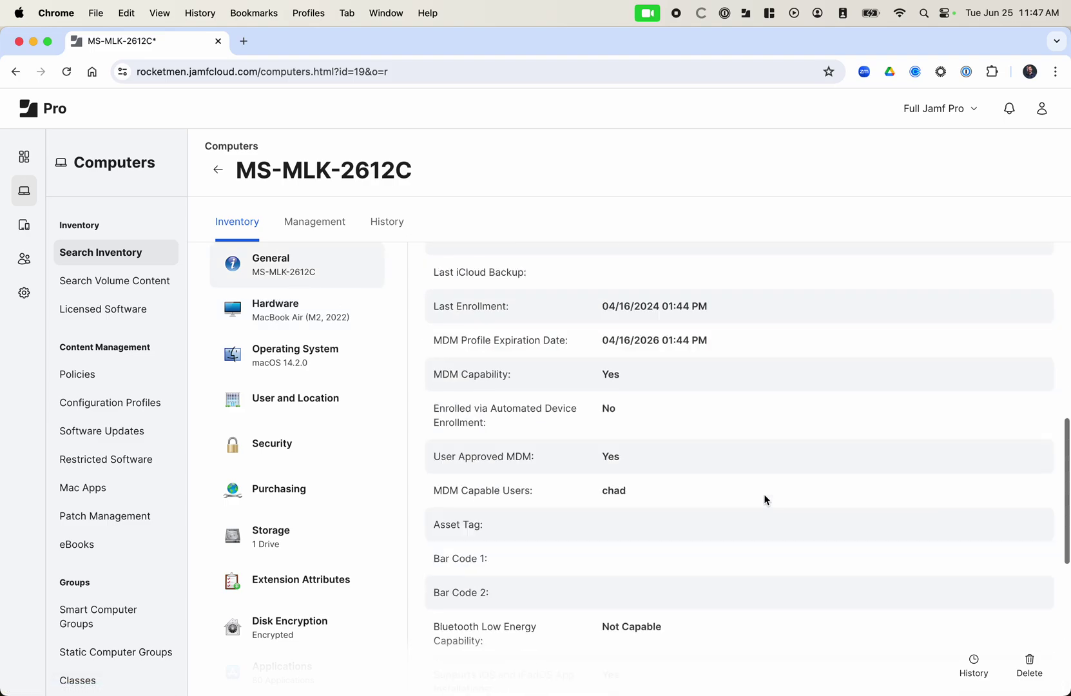
pyautogui.scroll(-1, 753, 490)
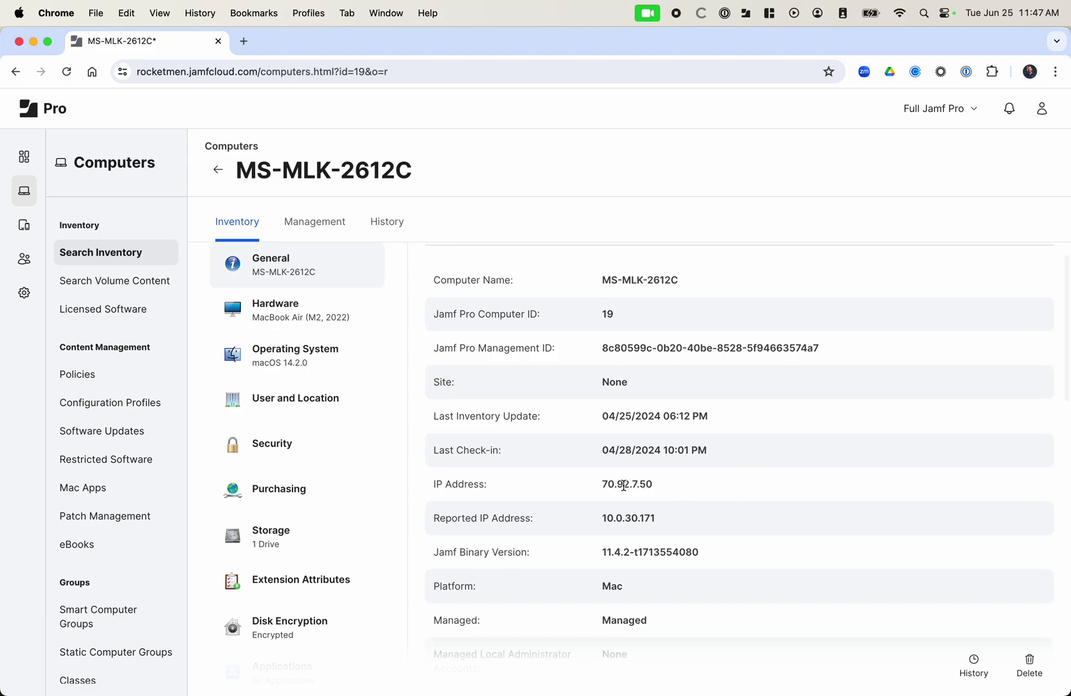
pyautogui.doubleClick(631, 515)
pyautogui.press('super+c')
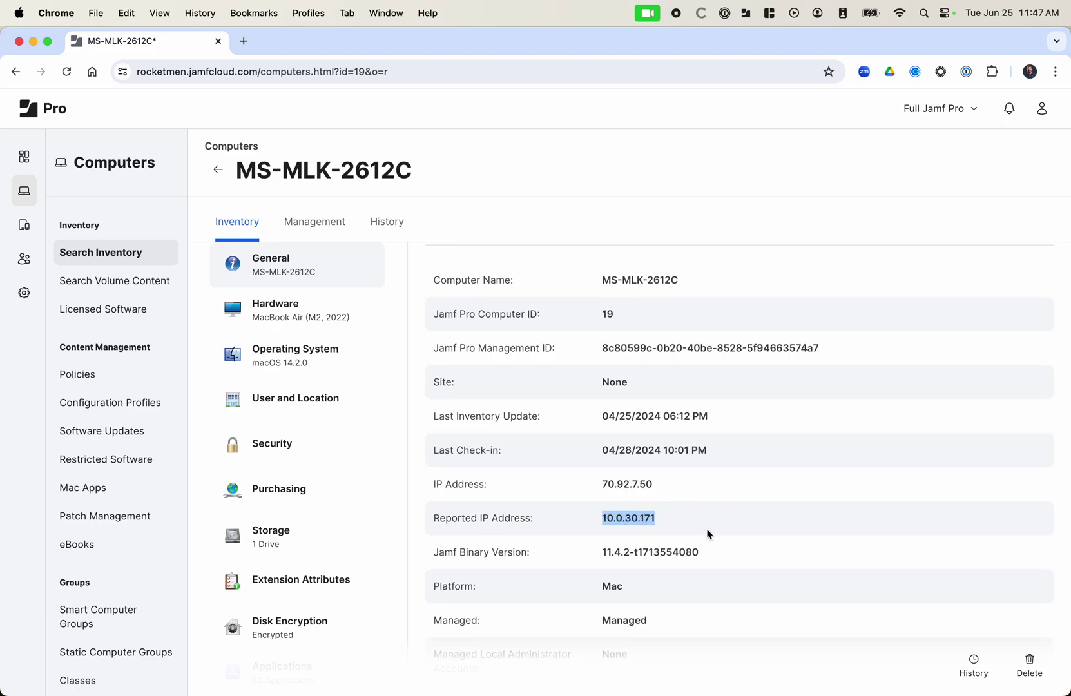
# Search inventory for IP 10.0.30.171, matching only MS-MLK-2612C, then return to search
pyautogui.click(152, 265)
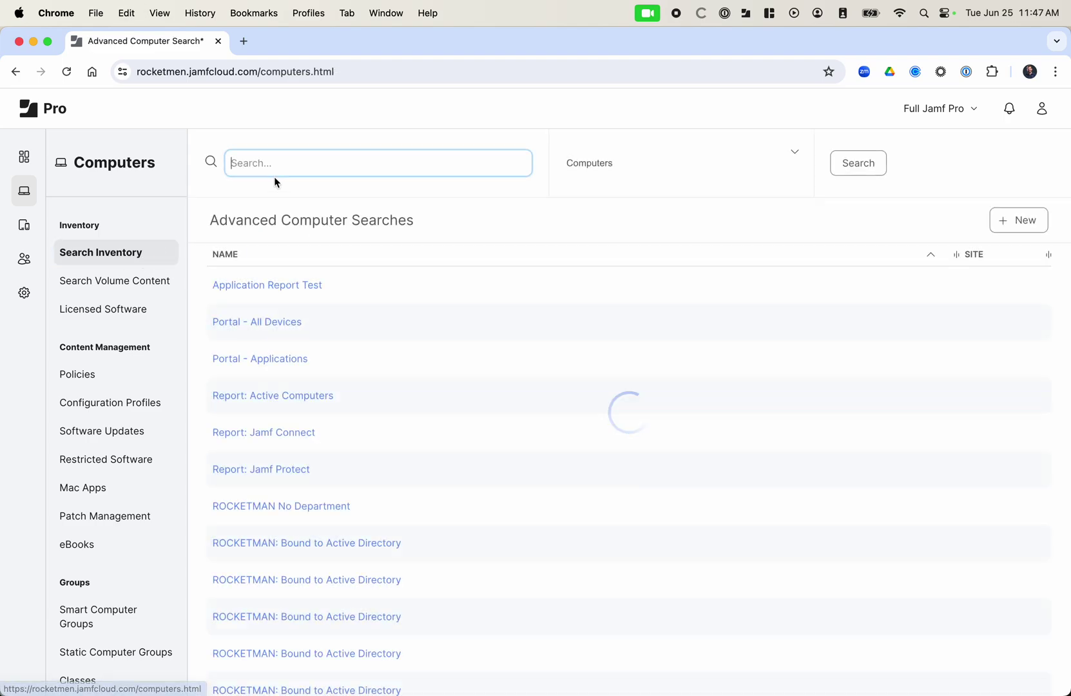
pyautogui.press('super+v')
pyautogui.press('Return')
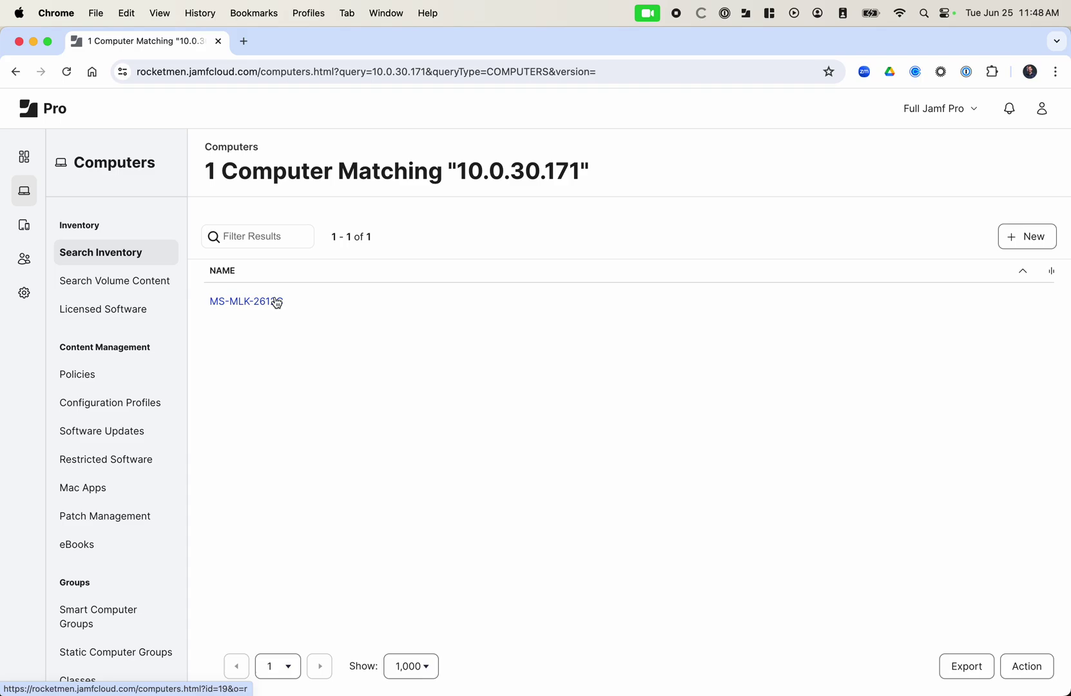
pyautogui.click(111, 254)
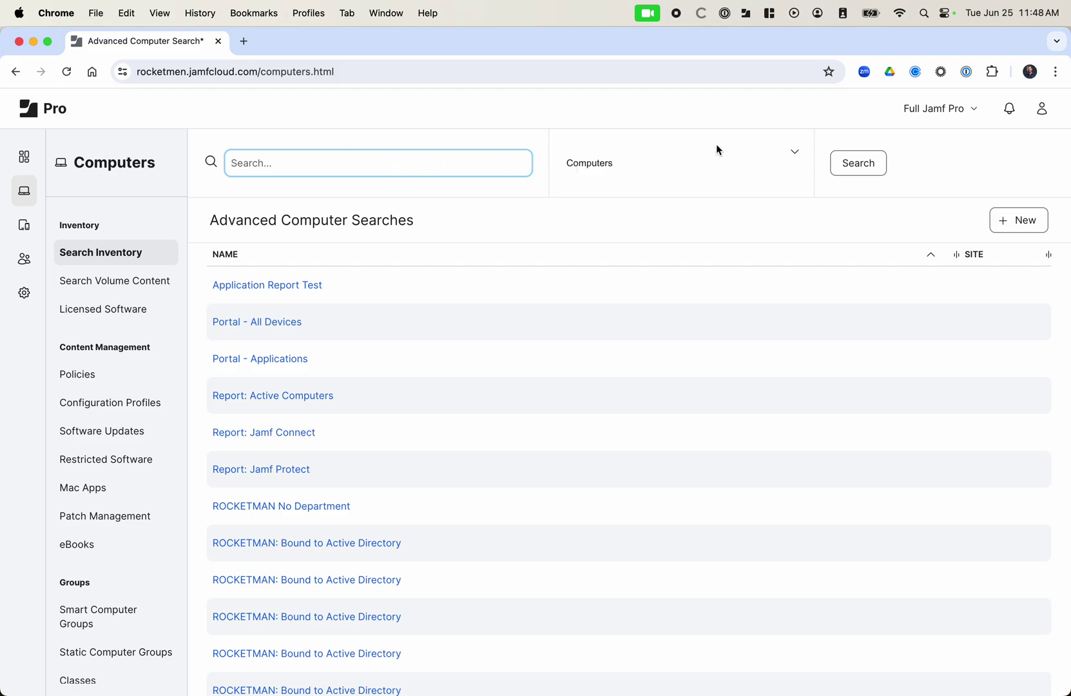
# Change the Computers search preference from Exact Match to Contains and save it
pyautogui.click(1050, 114)
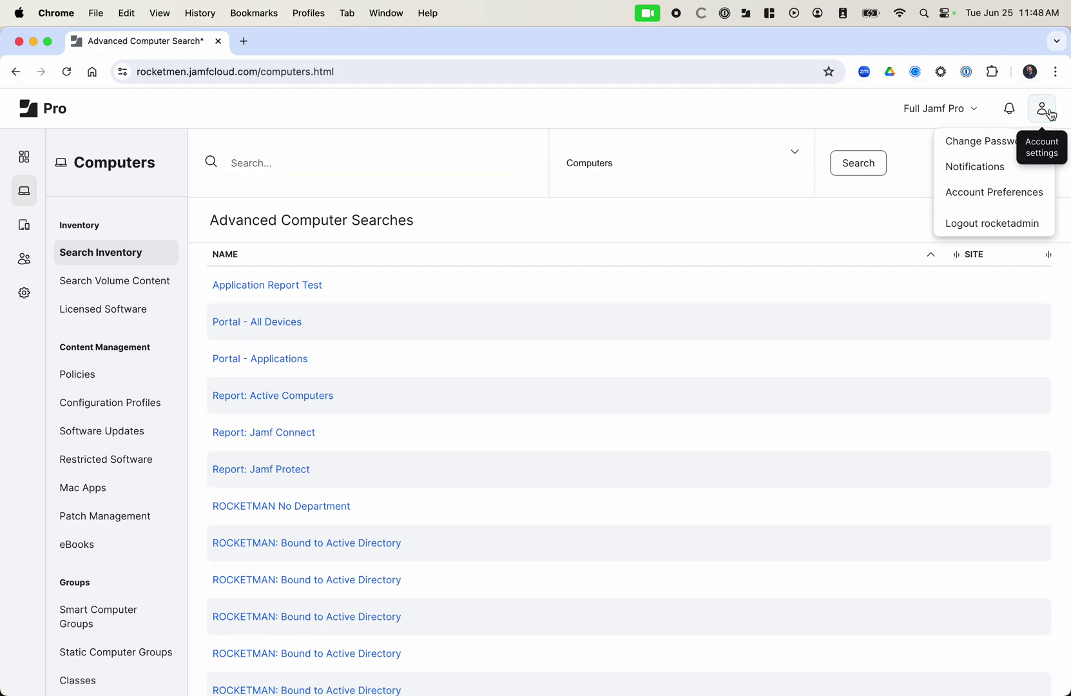
pyautogui.click(978, 193)
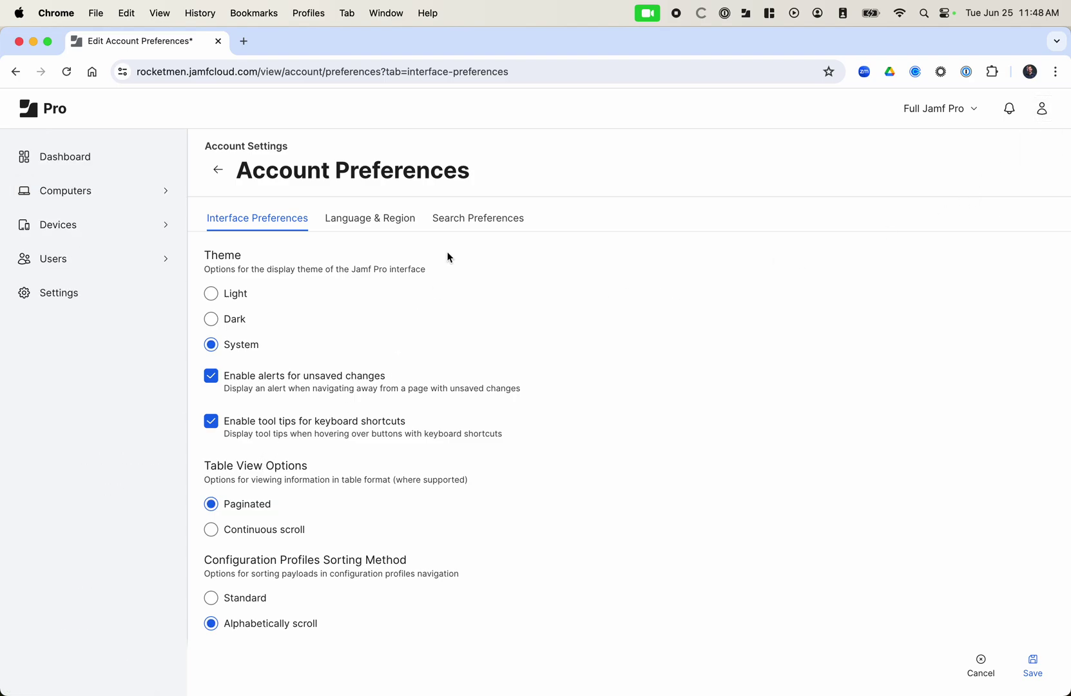
pyautogui.click(469, 220)
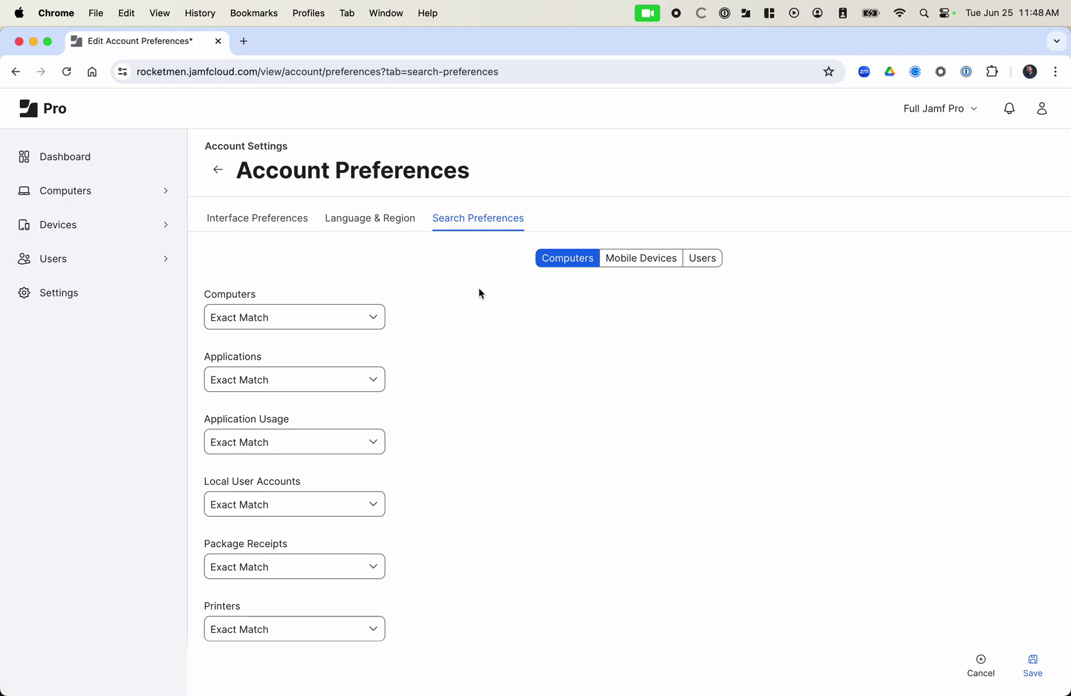
pyautogui.click(351, 323)
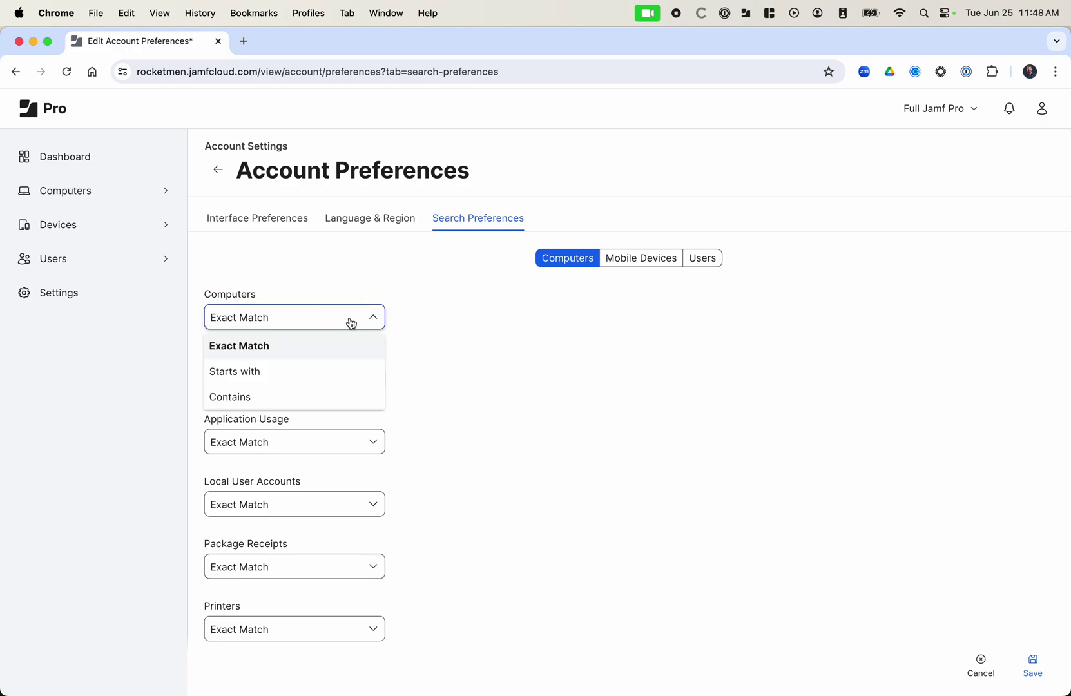
pyautogui.click(301, 346)
pyautogui.click(282, 327)
pyautogui.click(263, 397)
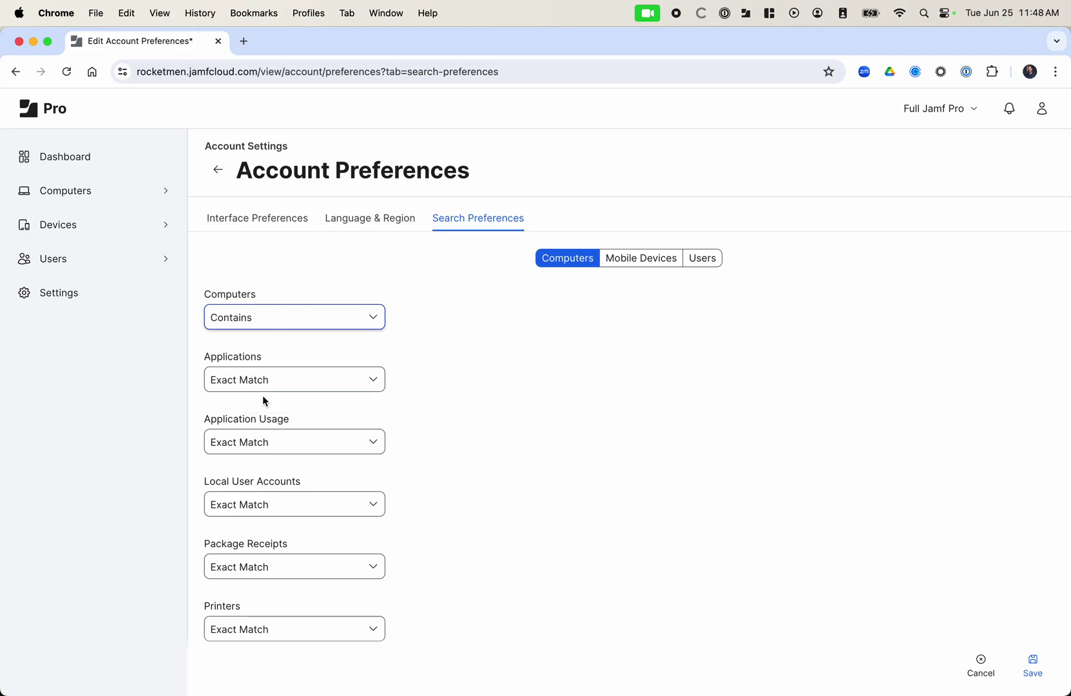
pyautogui.scroll(-3, 659, 469)
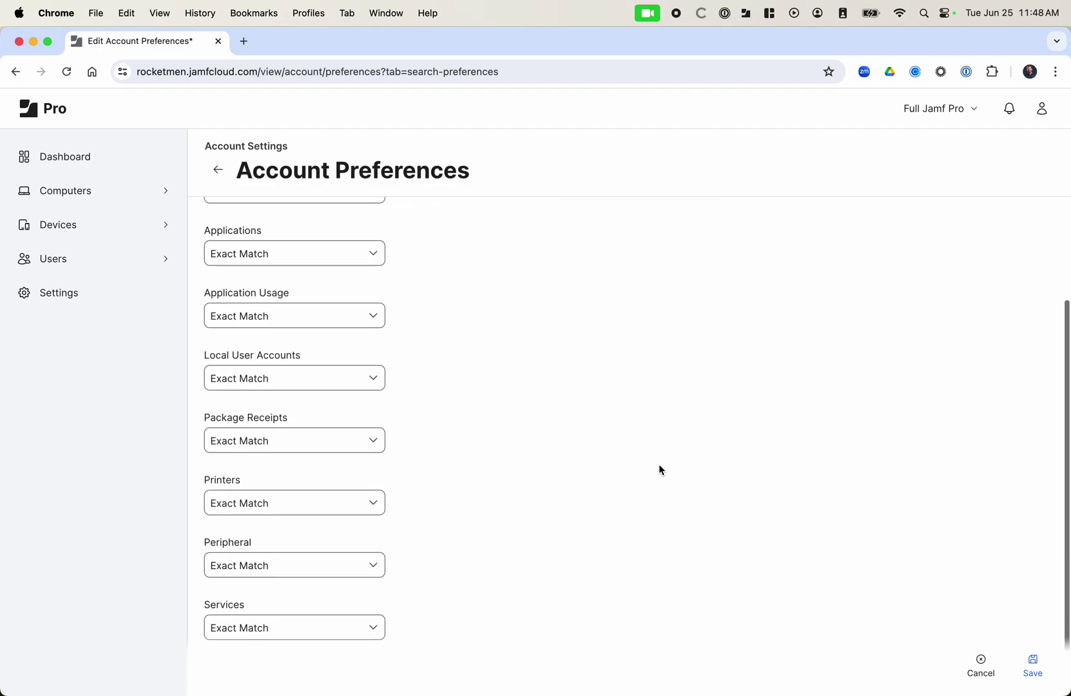
pyautogui.click(1034, 665)
pyautogui.click(97, 193)
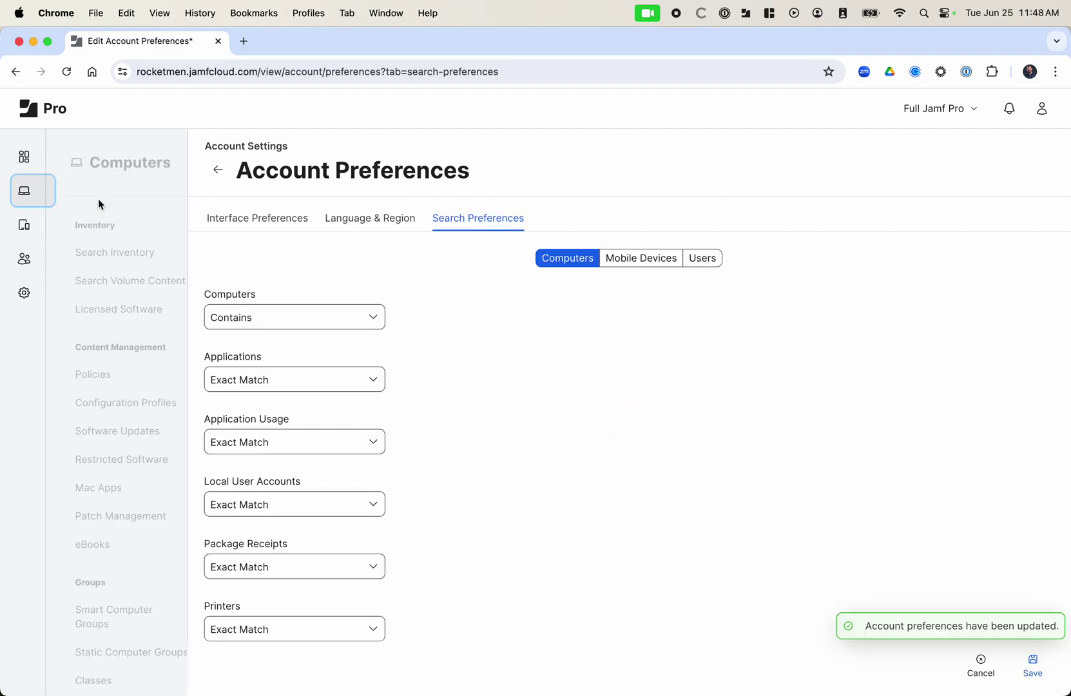
# Search for MS (3 computers) and MLK (2 computers) with Contains matching
pyautogui.click(103, 252)
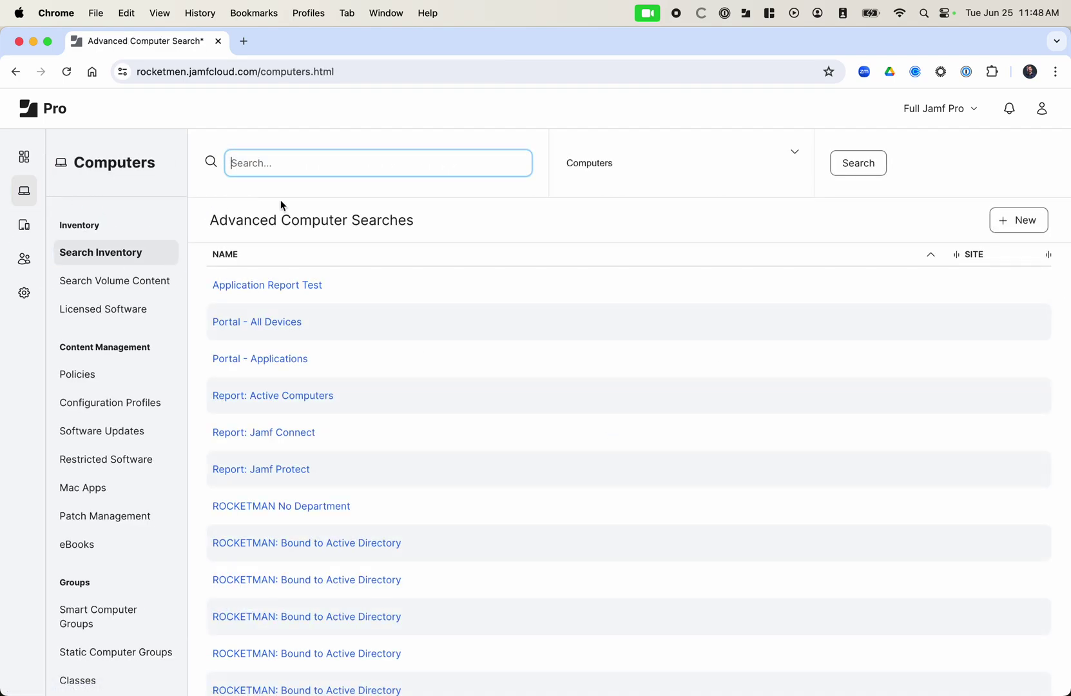
pyautogui.write('MS')
pyautogui.press('Return')
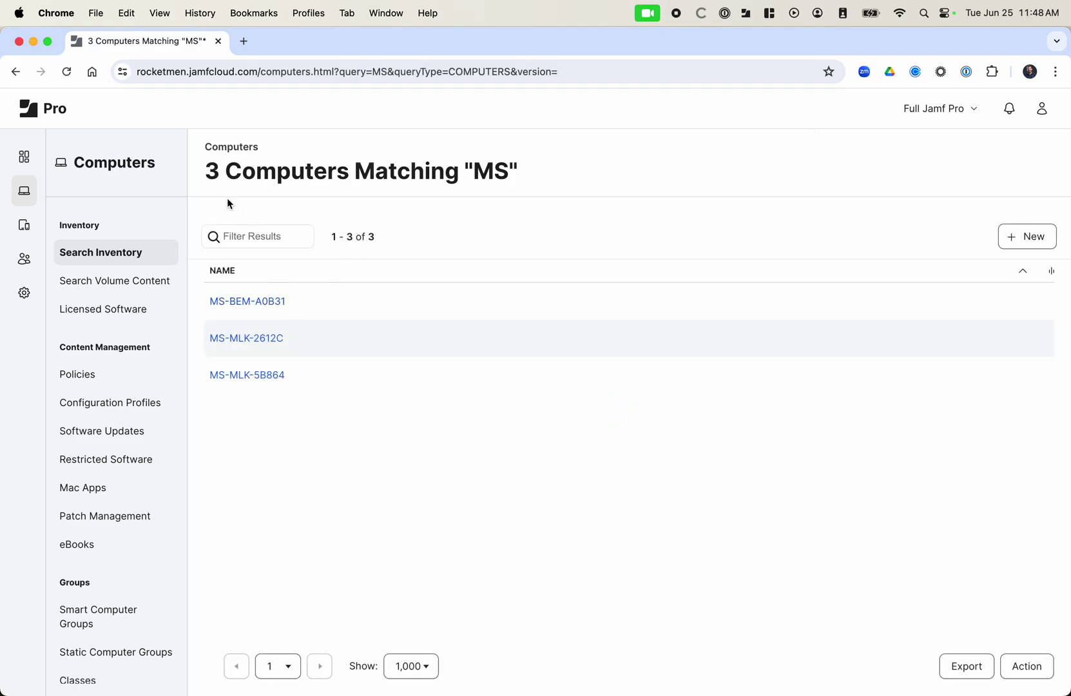
pyautogui.click(119, 258)
pyautogui.write('M')
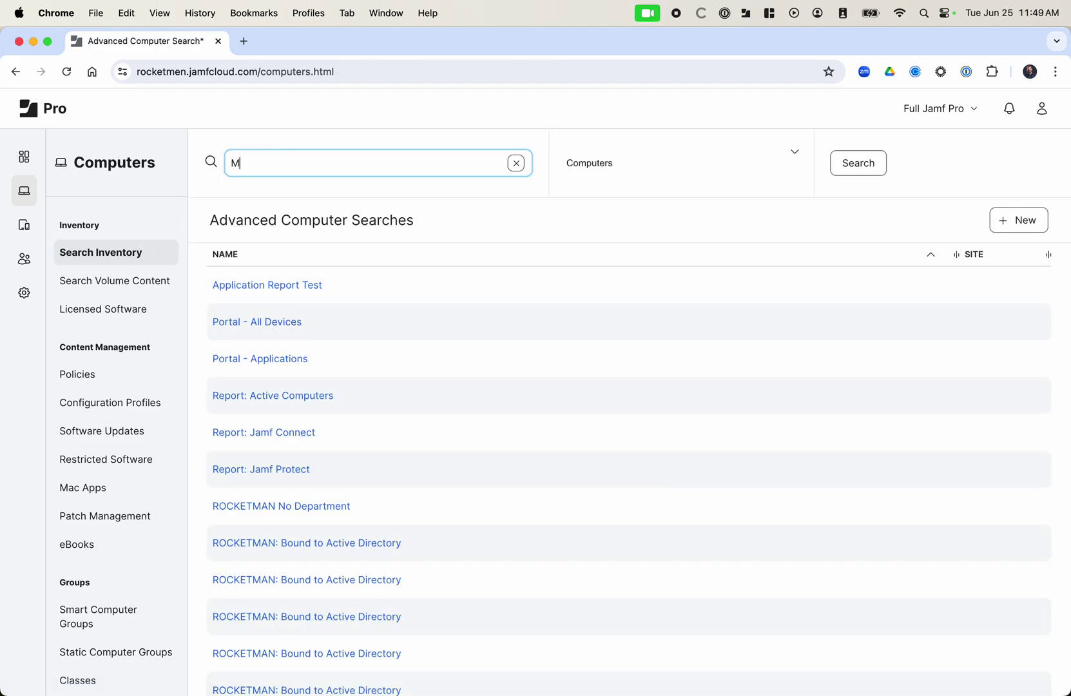
pyautogui.write('LK')
pyautogui.press('Return')
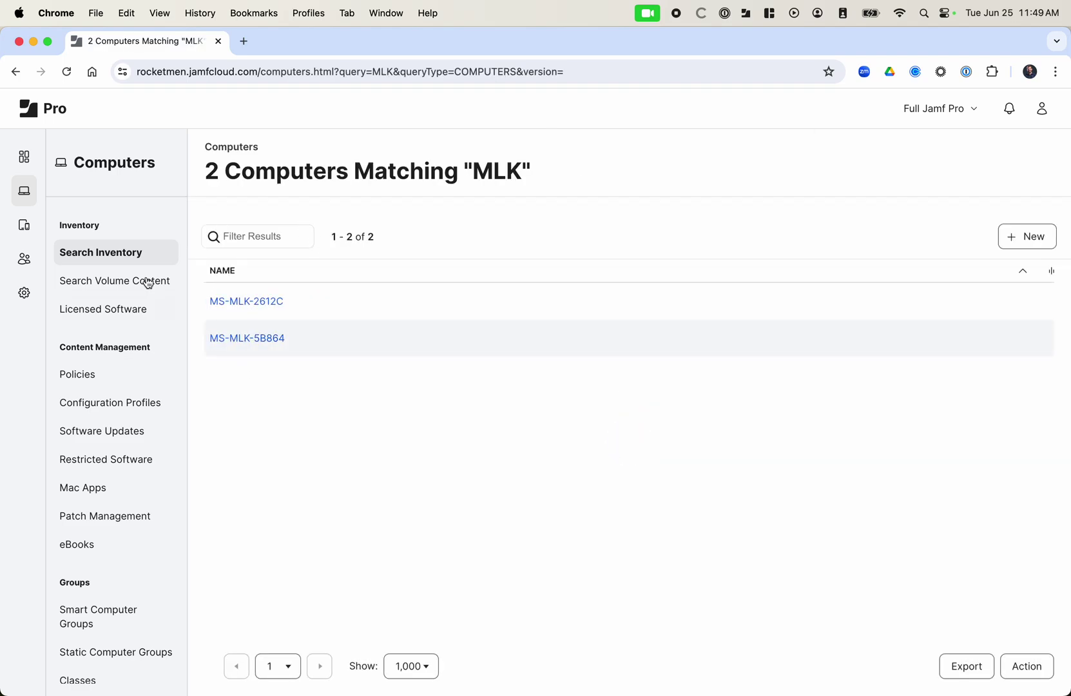
pyautogui.click(134, 253)
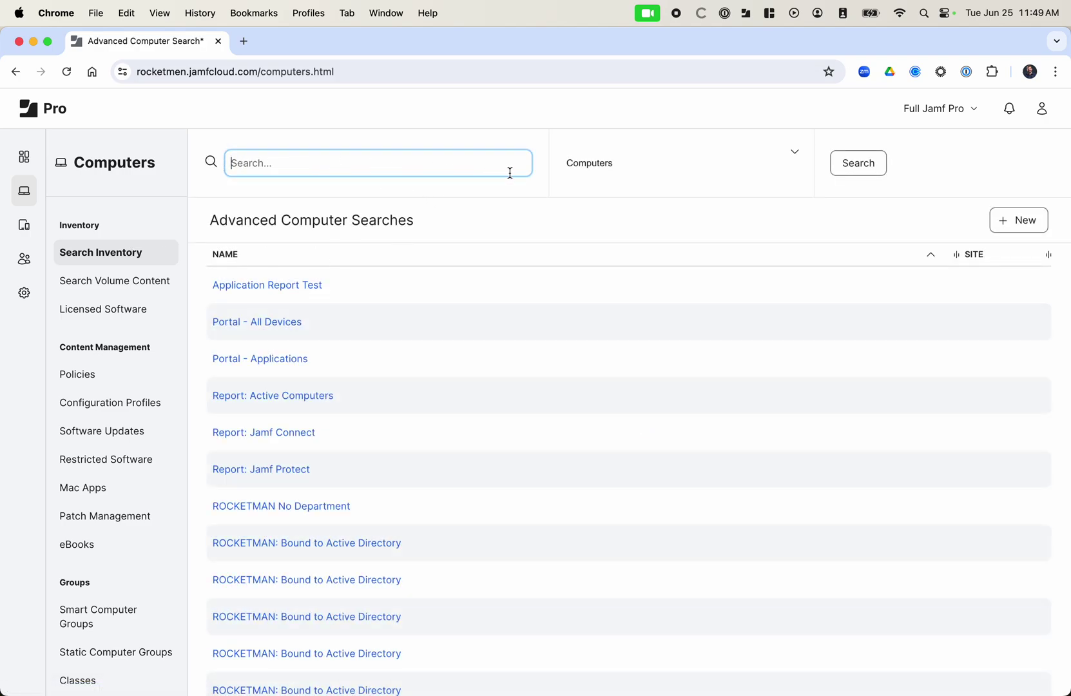
# Run an Applications search for Google Chrome* and expand version 125.0.6422.142's computers
pyautogui.click(666, 163)
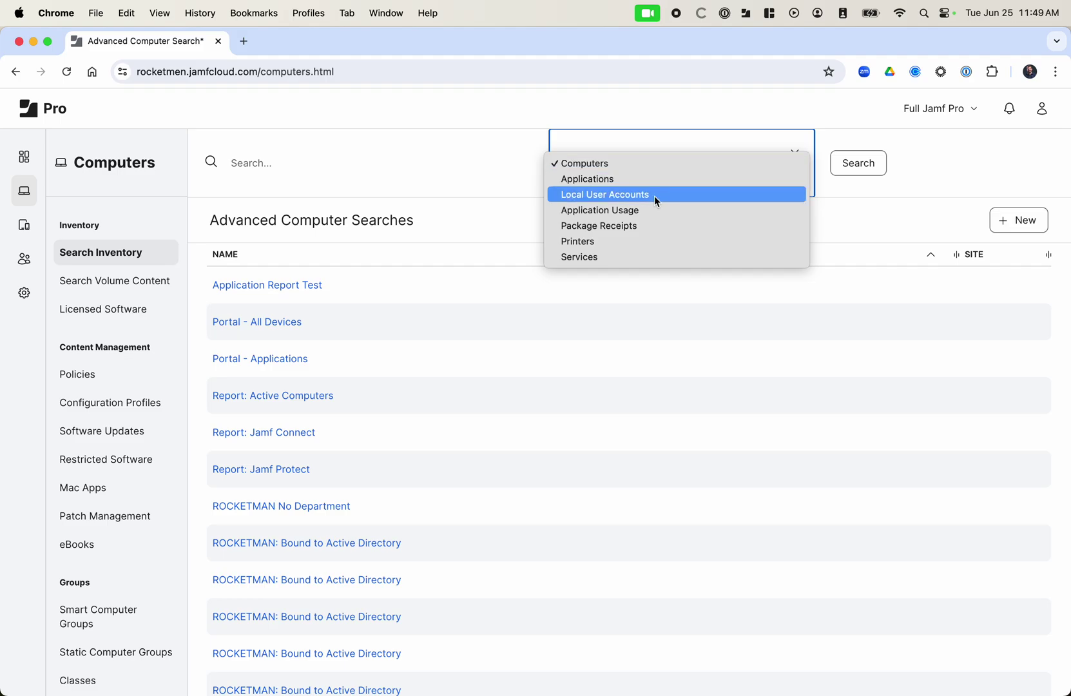
pyautogui.click(614, 183)
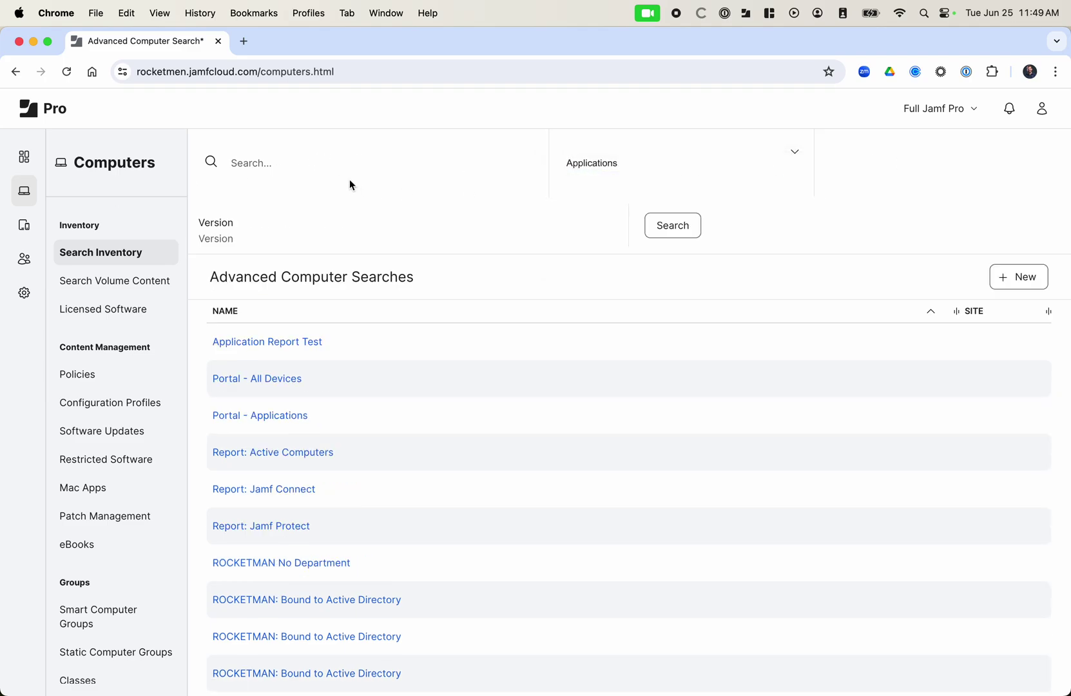
pyautogui.click(334, 172)
pyautogui.write('Google Chrome*')
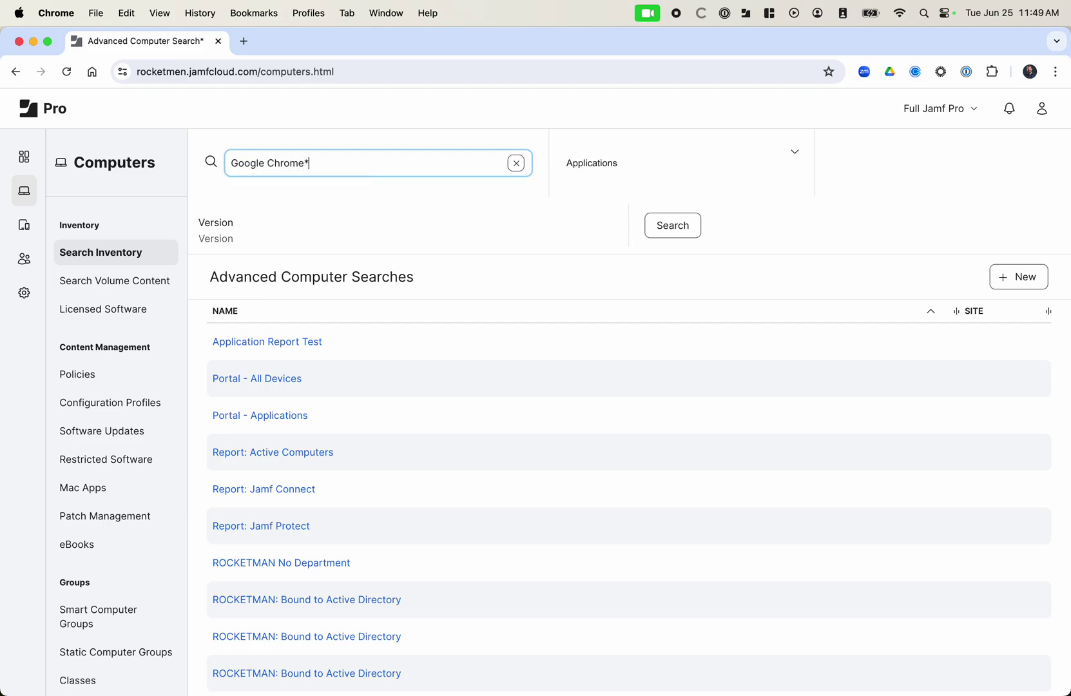
pyautogui.click(683, 231)
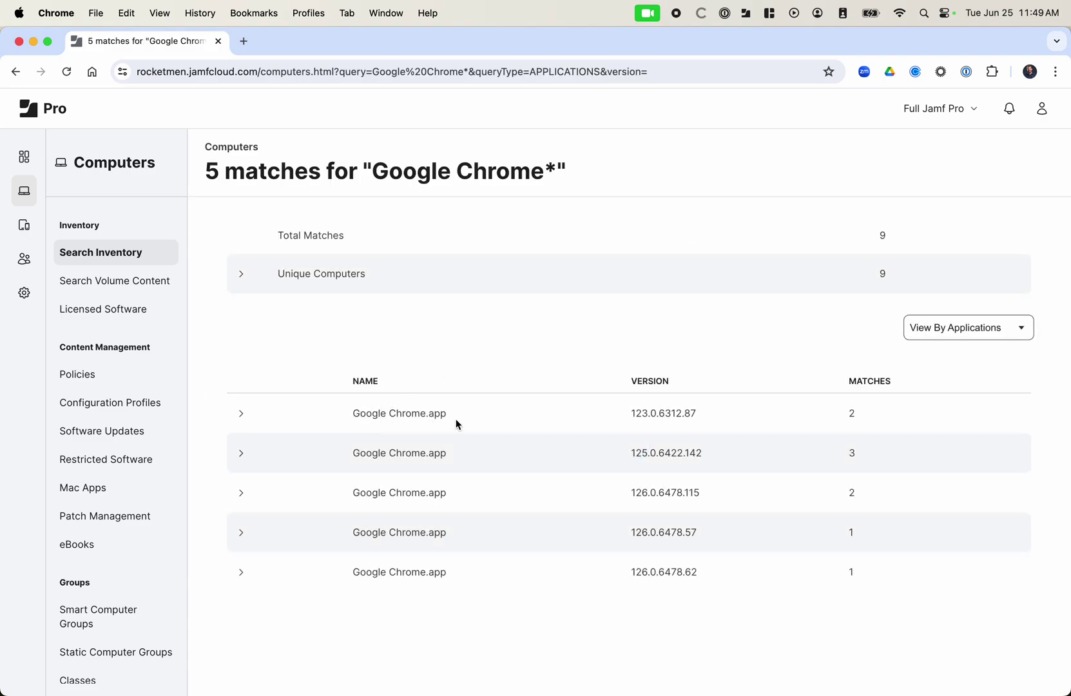
pyautogui.click(241, 453)
pyautogui.click(135, 253)
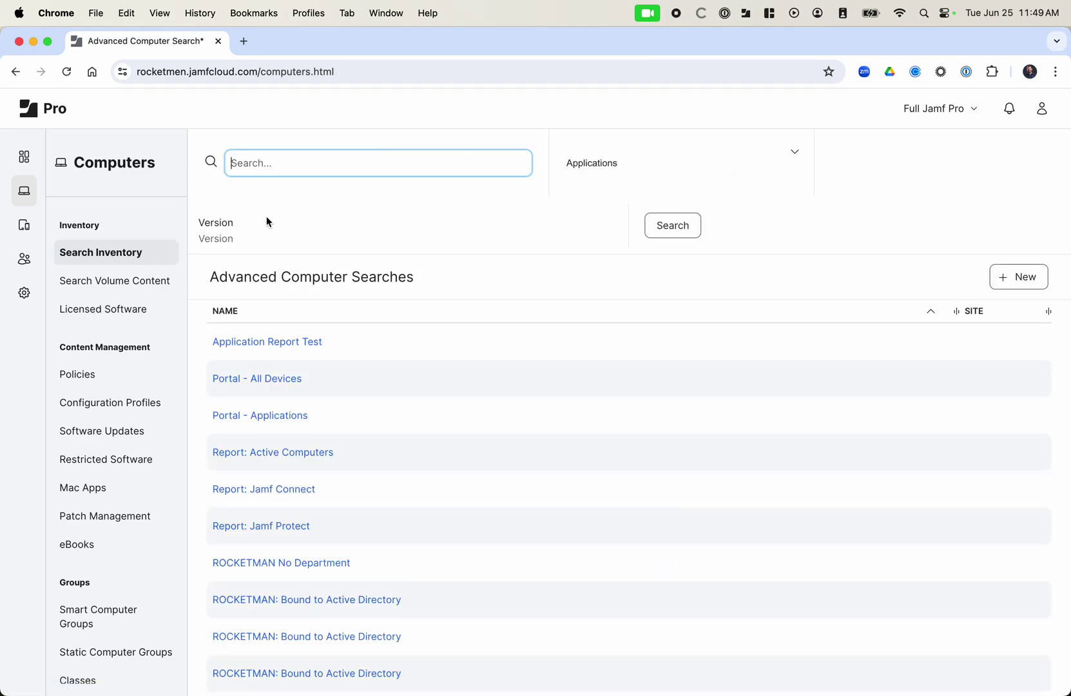
# Switch the search type back to Computers and run an empty search listing all computers
pyautogui.click(699, 152)
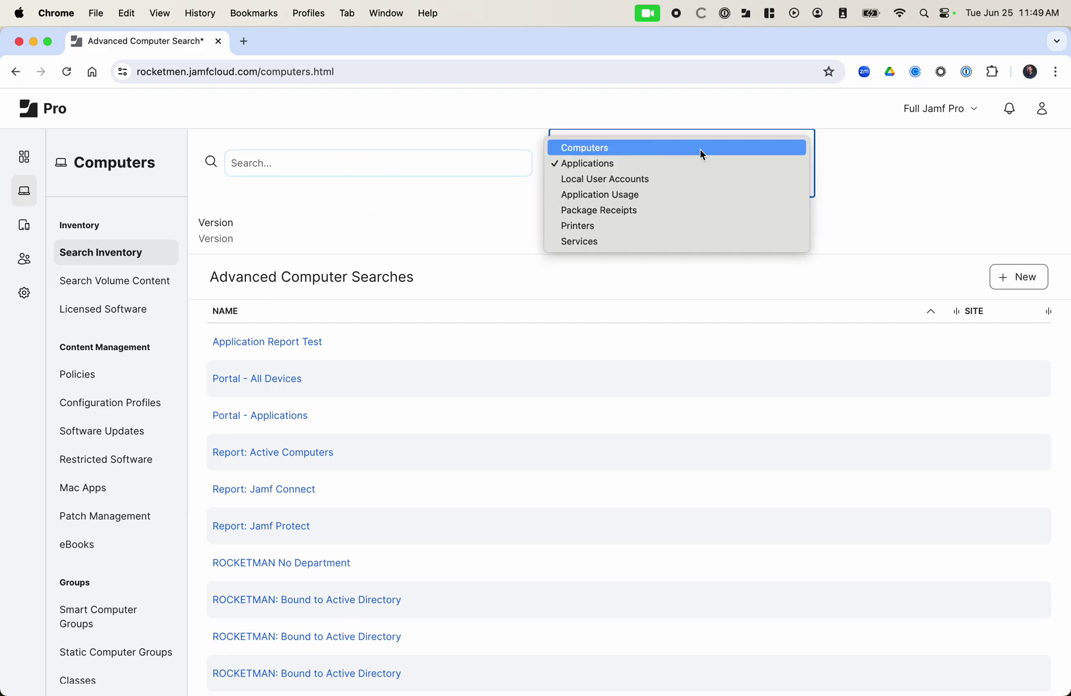
pyautogui.click(652, 148)
pyautogui.click(831, 171)
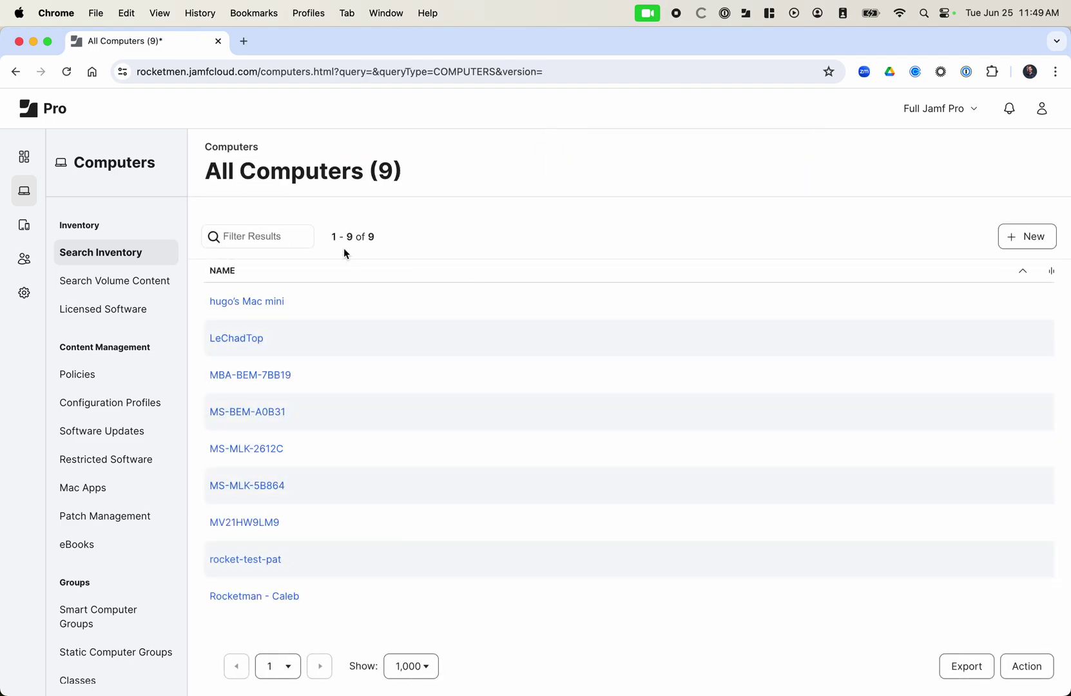
# Filter the results for 'chris', which finds no matches, then clear the filter
pyautogui.click(296, 233)
pyautogui.write('chris')
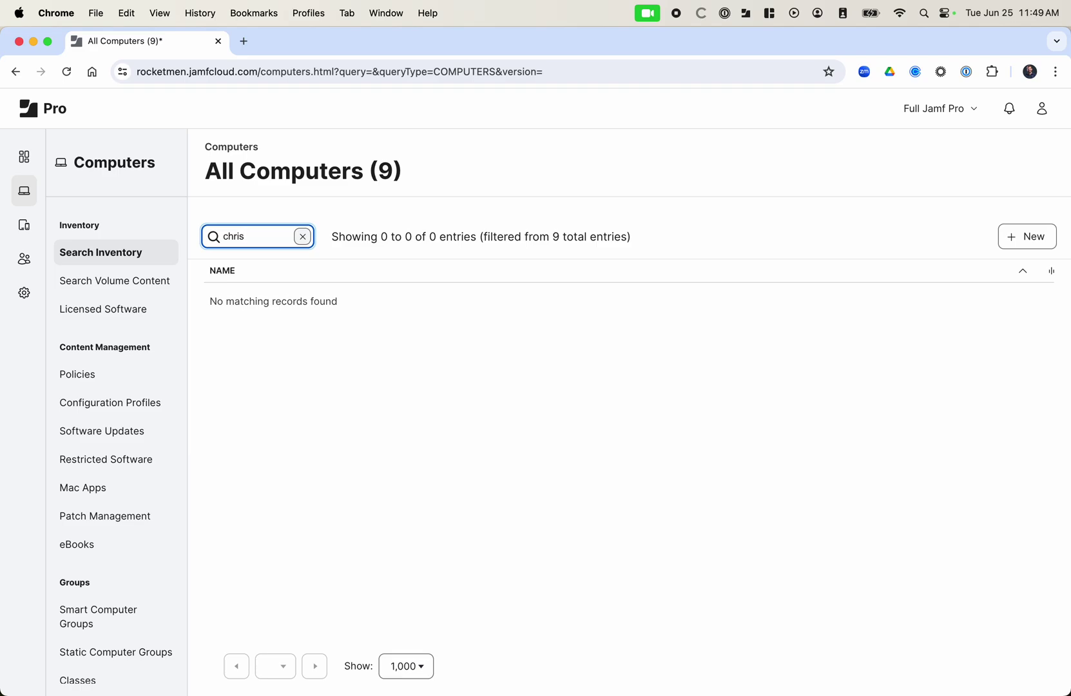
pyautogui.click(300, 236)
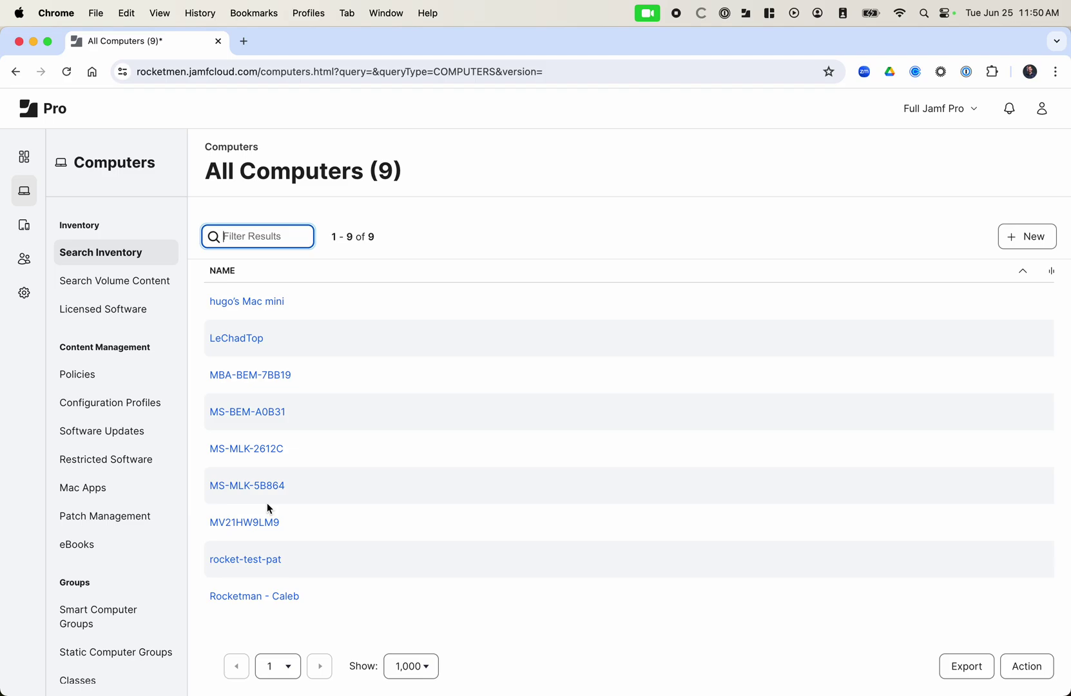
# Search settings for 'inventory display' and start editing the computer Inventory display attributes
pyautogui.click(23, 300)
pyautogui.write('inv')
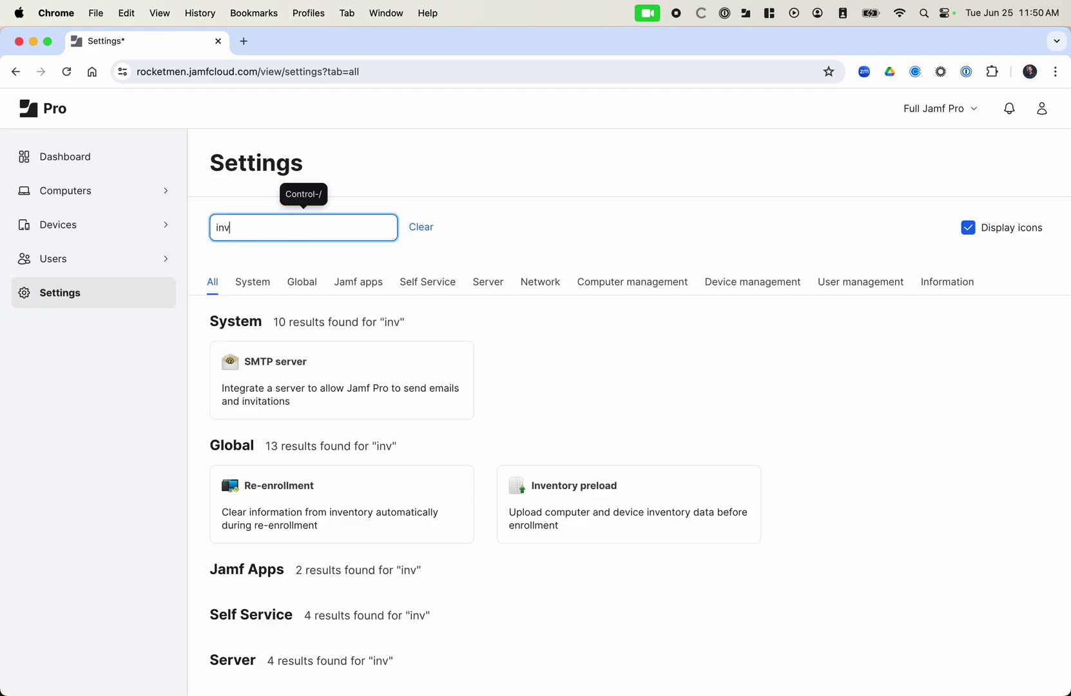
pyautogui.write('entory display')
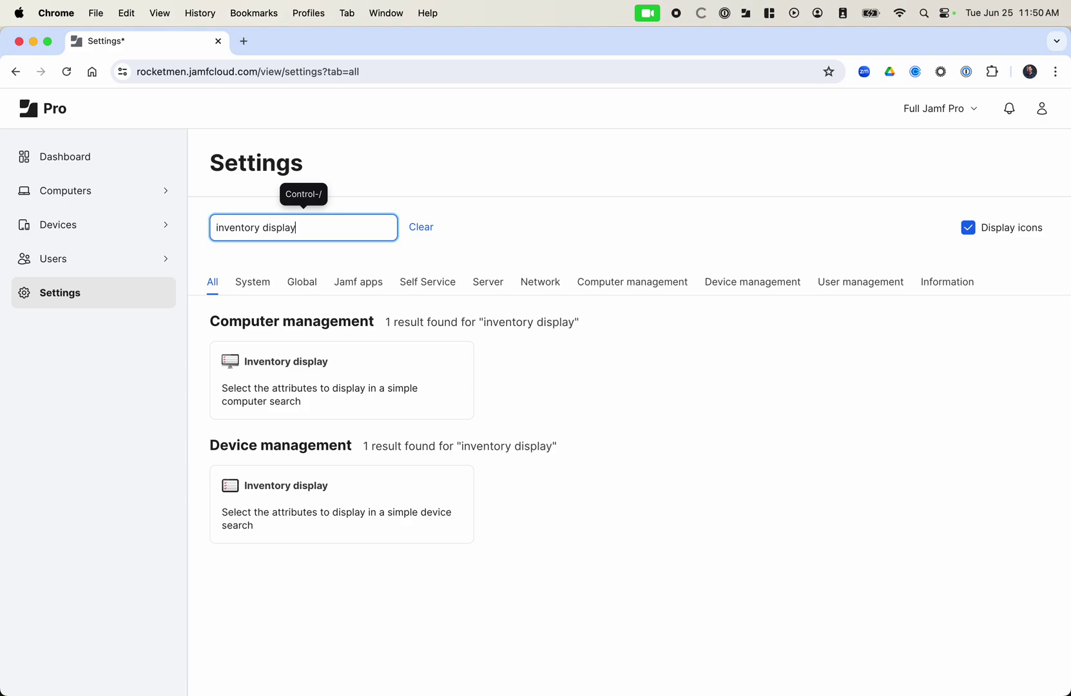
pyautogui.click(289, 369)
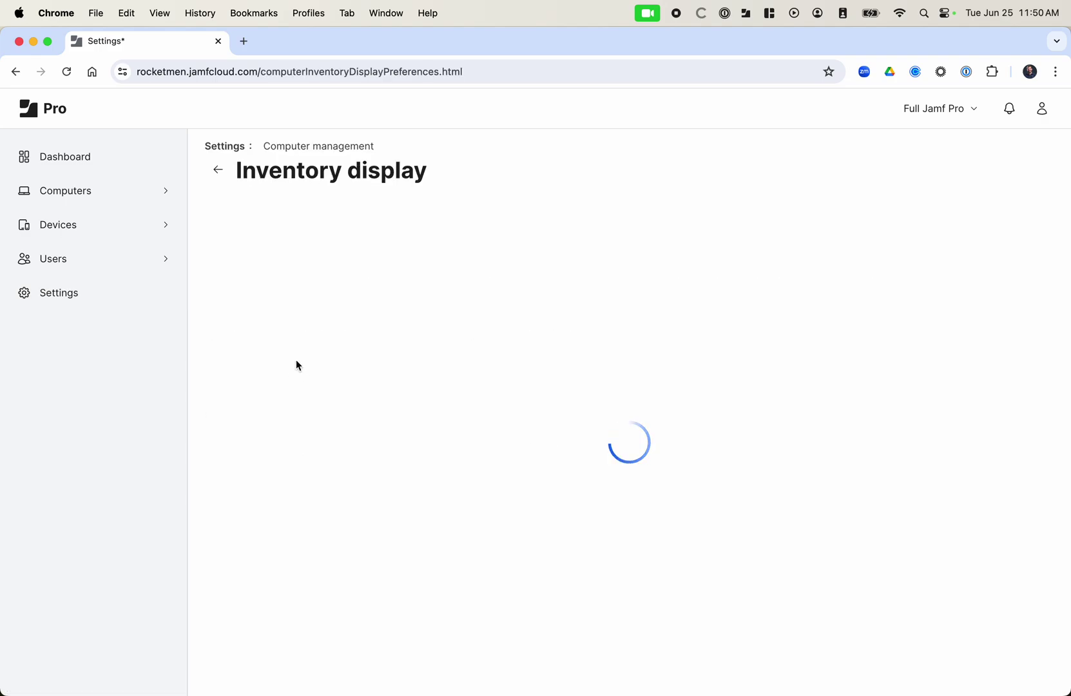
pyautogui.click(1033, 664)
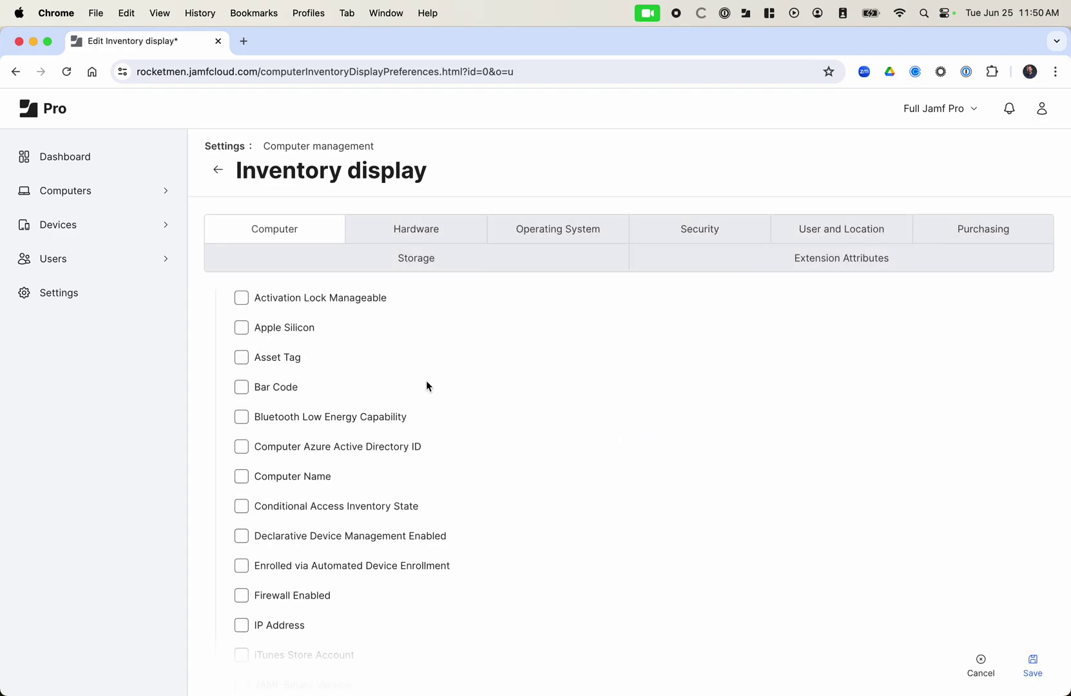
# Add Last Check-in, Last Enrollment and Last Inventory Update as display columns
pyautogui.scroll(-5, 442, 457)
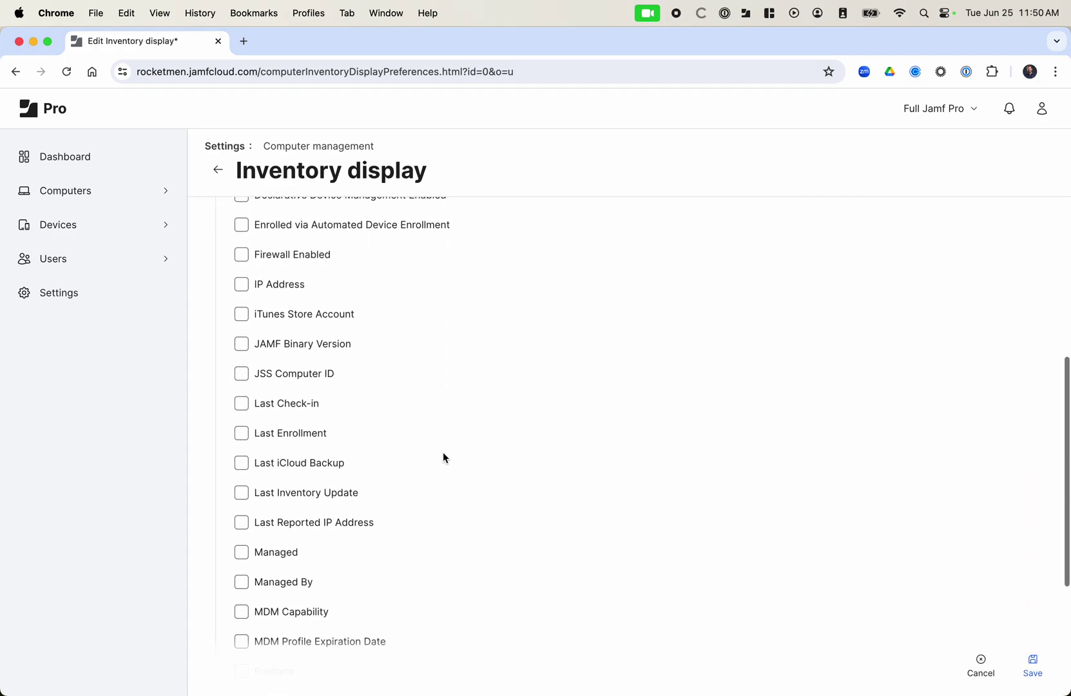
pyautogui.scroll(-3, 443, 456)
pyautogui.click(240, 314)
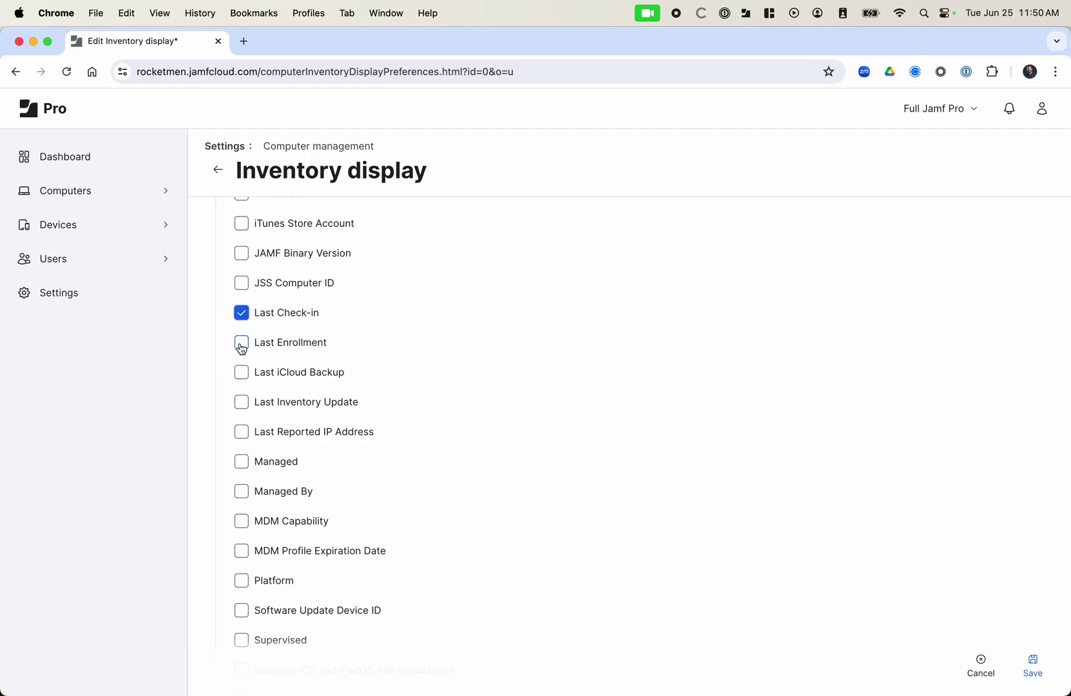
pyautogui.click(241, 344)
pyautogui.scroll(-3, 444, 458)
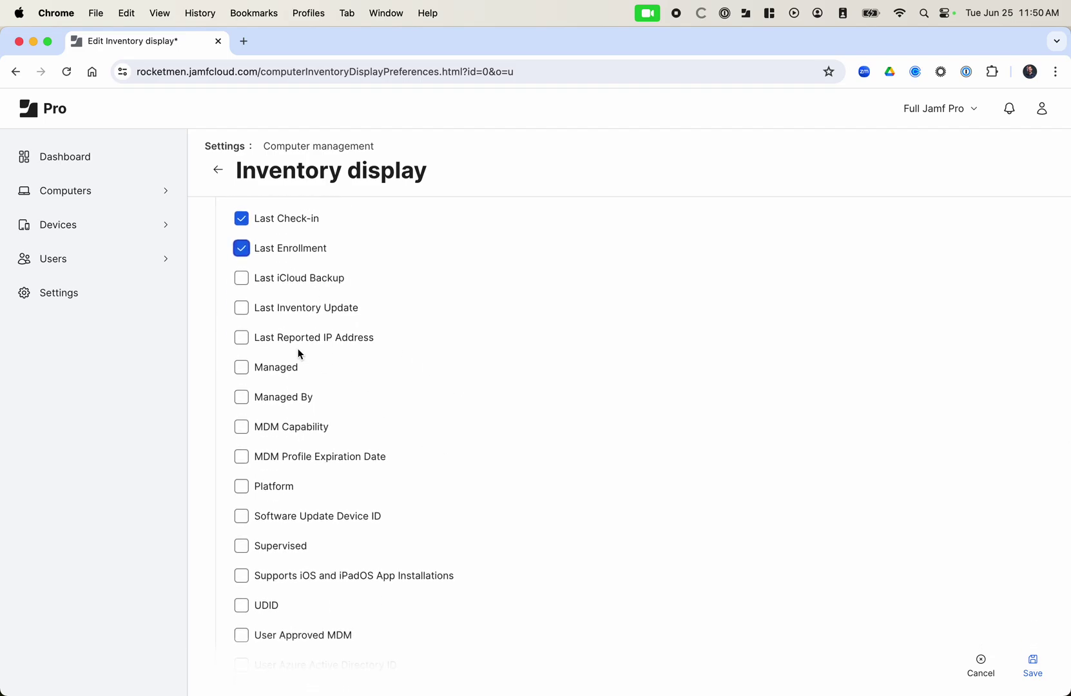
pyautogui.click(240, 309)
# Add Hardware Serial Number and Operating System Version as display columns
pyautogui.scroll(10, 460, 494)
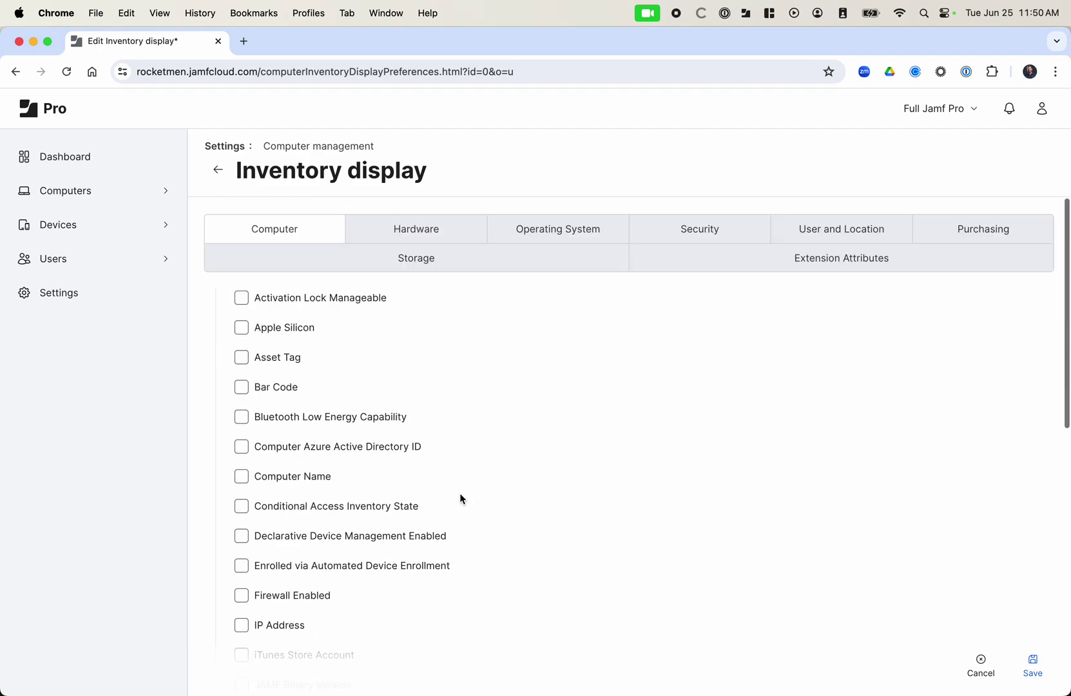
pyautogui.click(414, 232)
pyautogui.scroll(-5, 350, 501)
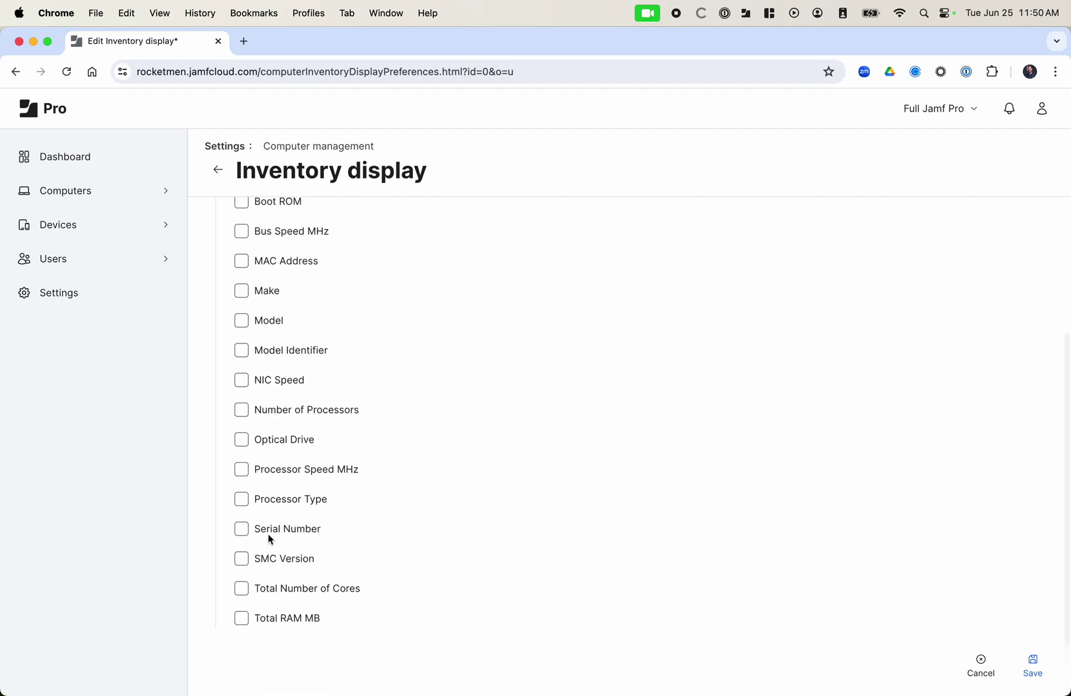
pyautogui.click(242, 528)
pyautogui.scroll(5, 378, 514)
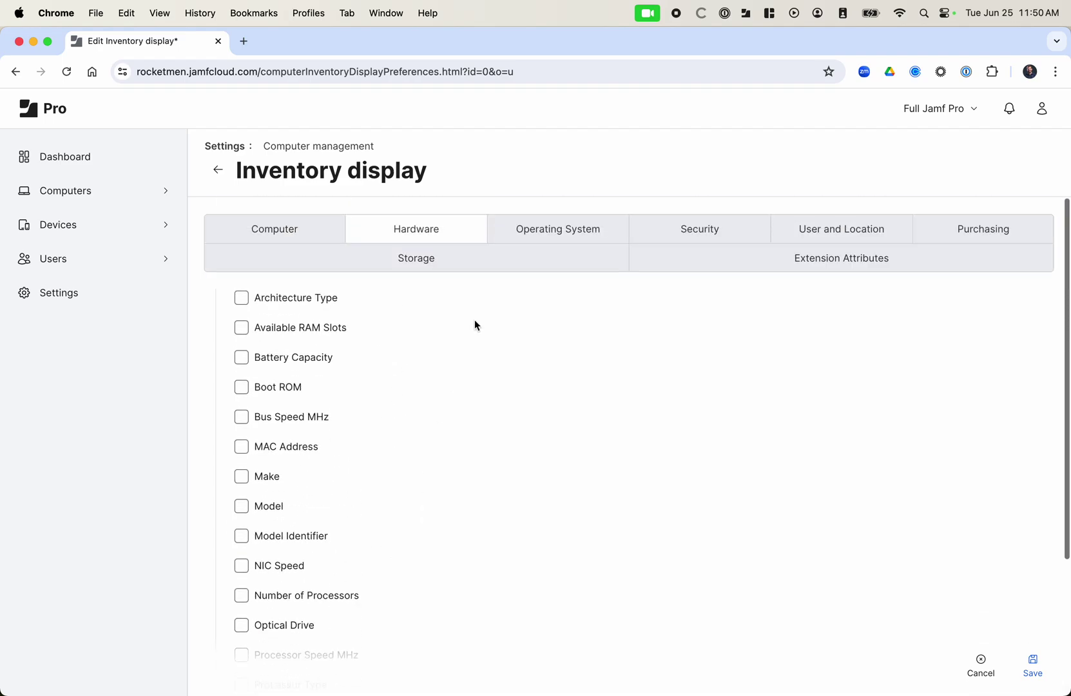
pyautogui.click(590, 227)
pyautogui.click(244, 568)
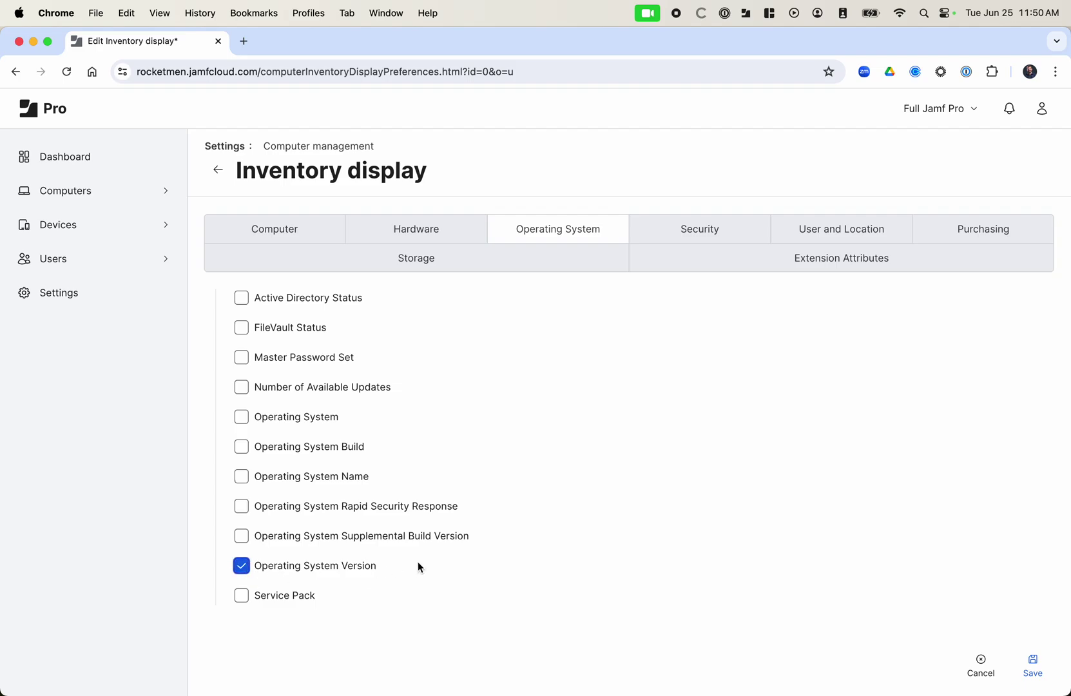
# Add Username, Department and Building from User and Location, then save the display settings
pyautogui.click(820, 220)
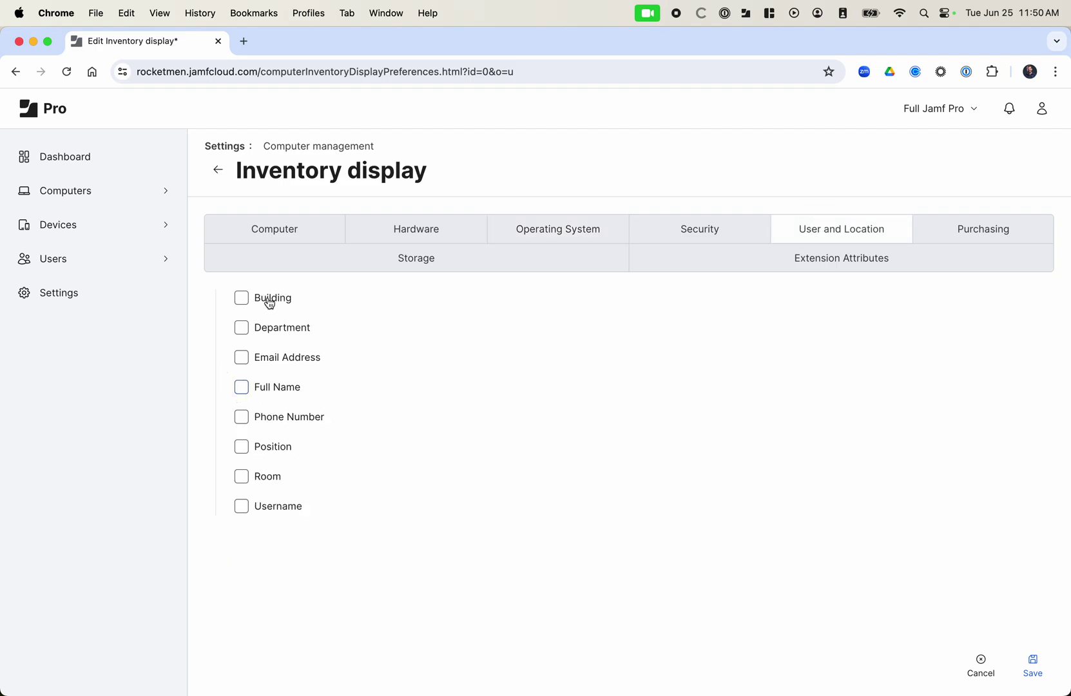
pyautogui.click(282, 509)
pyautogui.click(268, 328)
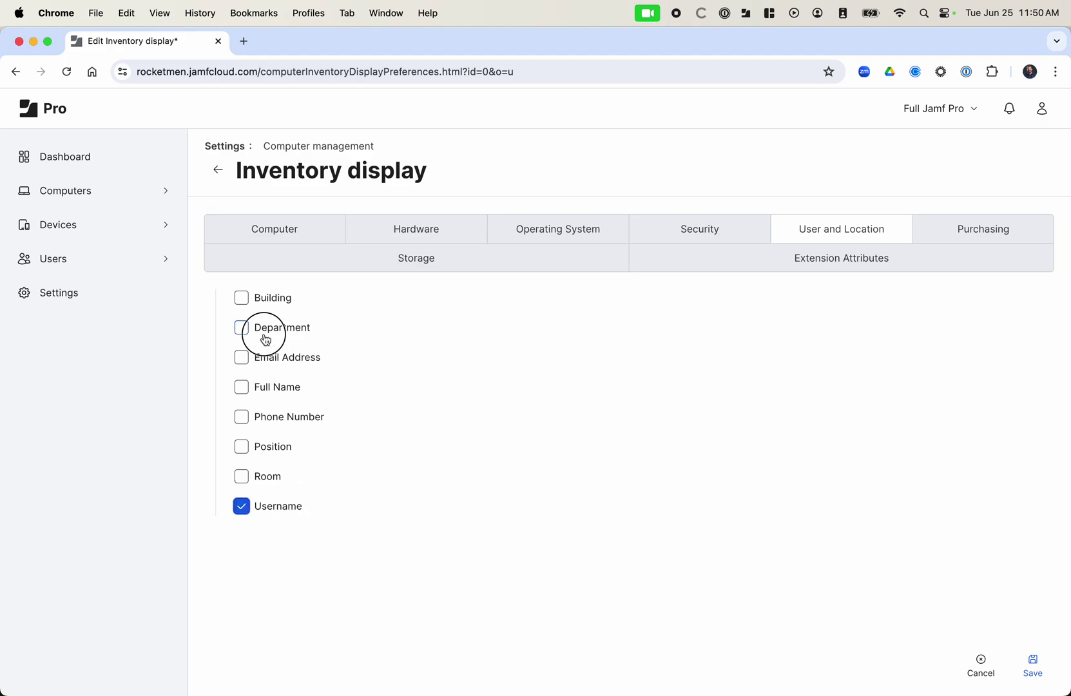
pyautogui.click(270, 299)
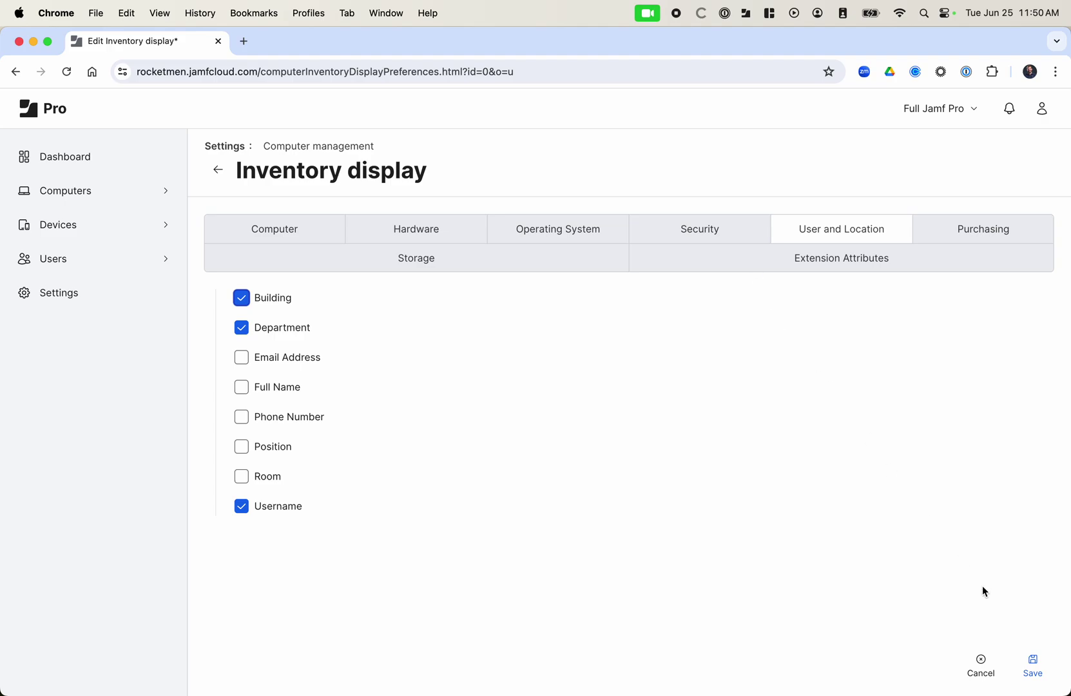
pyautogui.click(1032, 663)
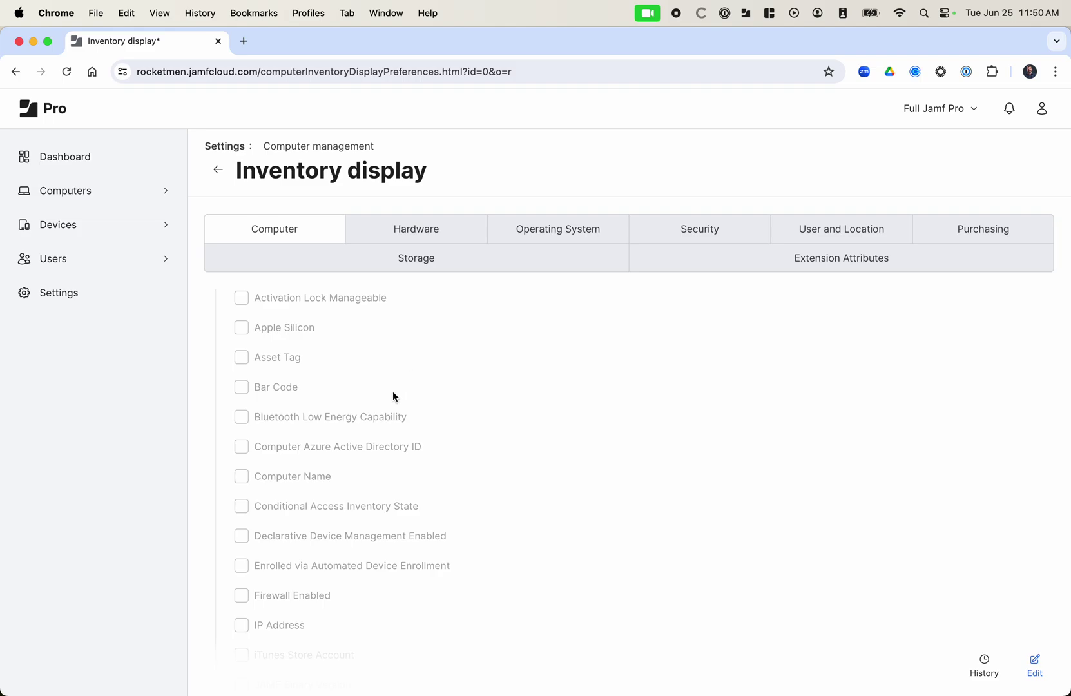
# Run a Computers inventory search listing all nine computers with the new columns
pyautogui.click(82, 190)
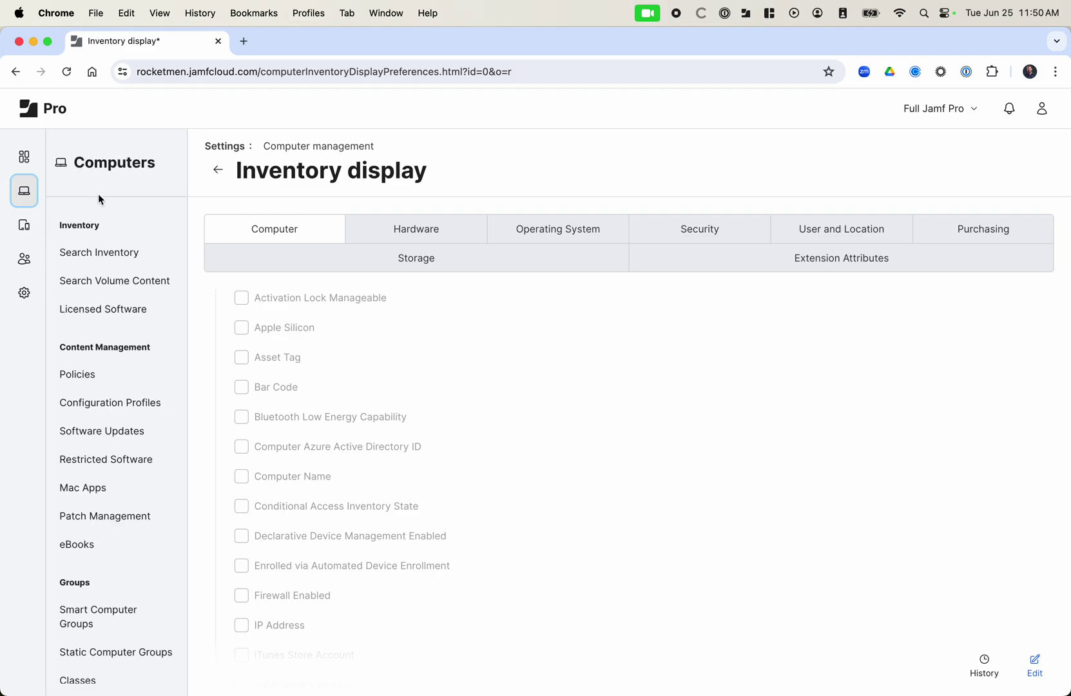
pyautogui.click(103, 253)
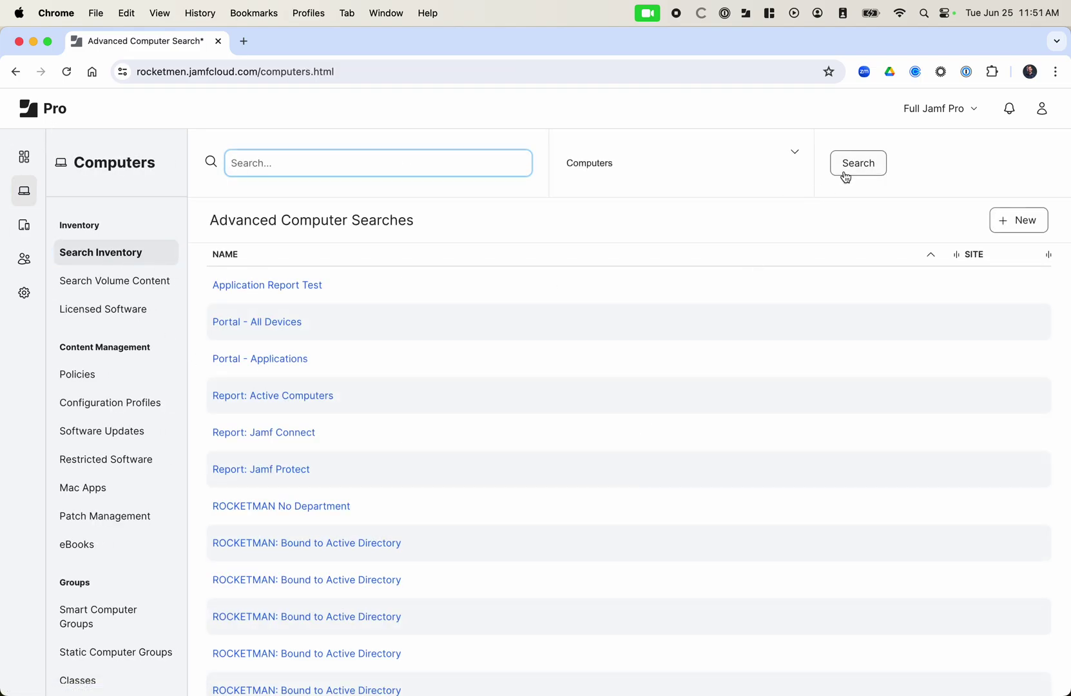
pyautogui.click(845, 169)
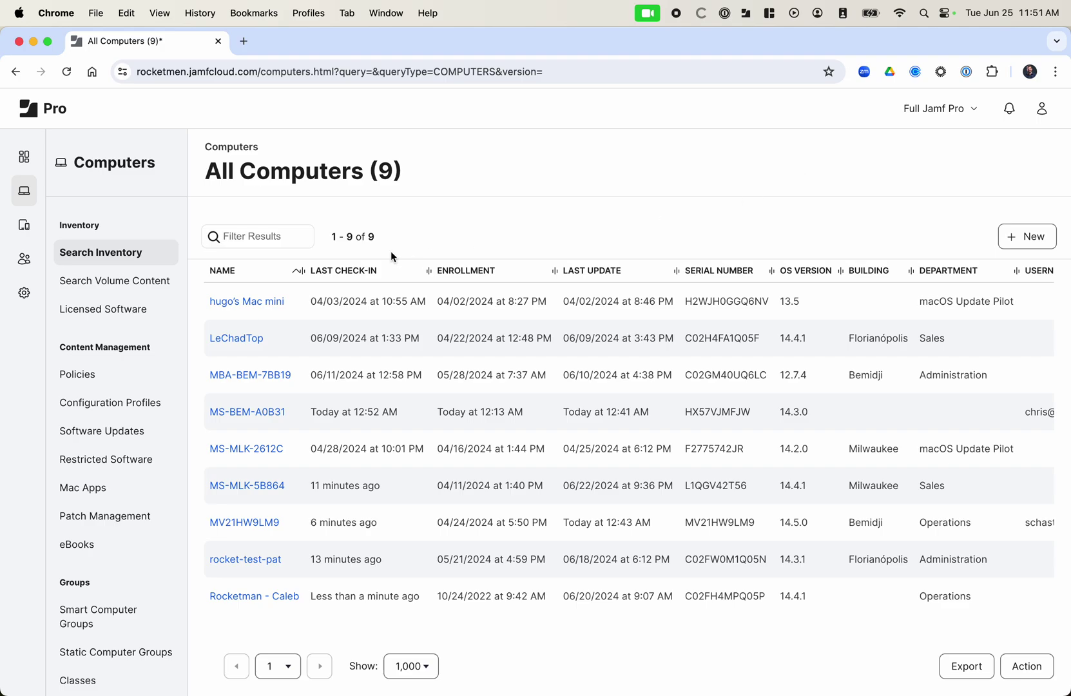
# Test filtering the results with 'chris*' and 'chris', then clear the filter
pyautogui.click(244, 232)
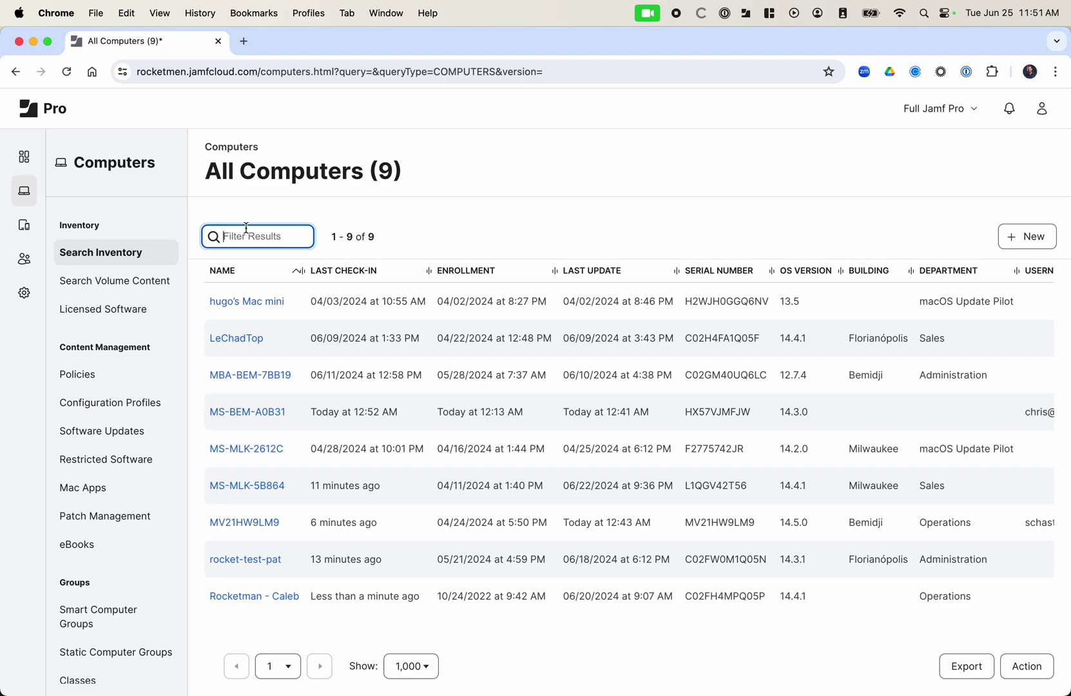
pyautogui.write('chris')
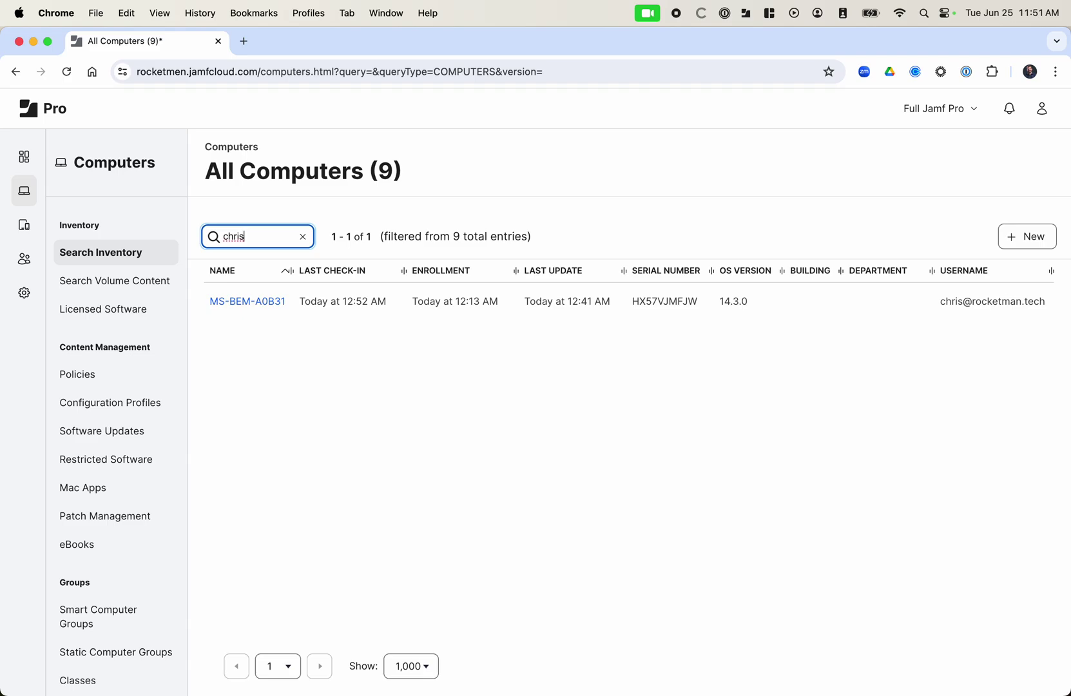
pyautogui.write('*')
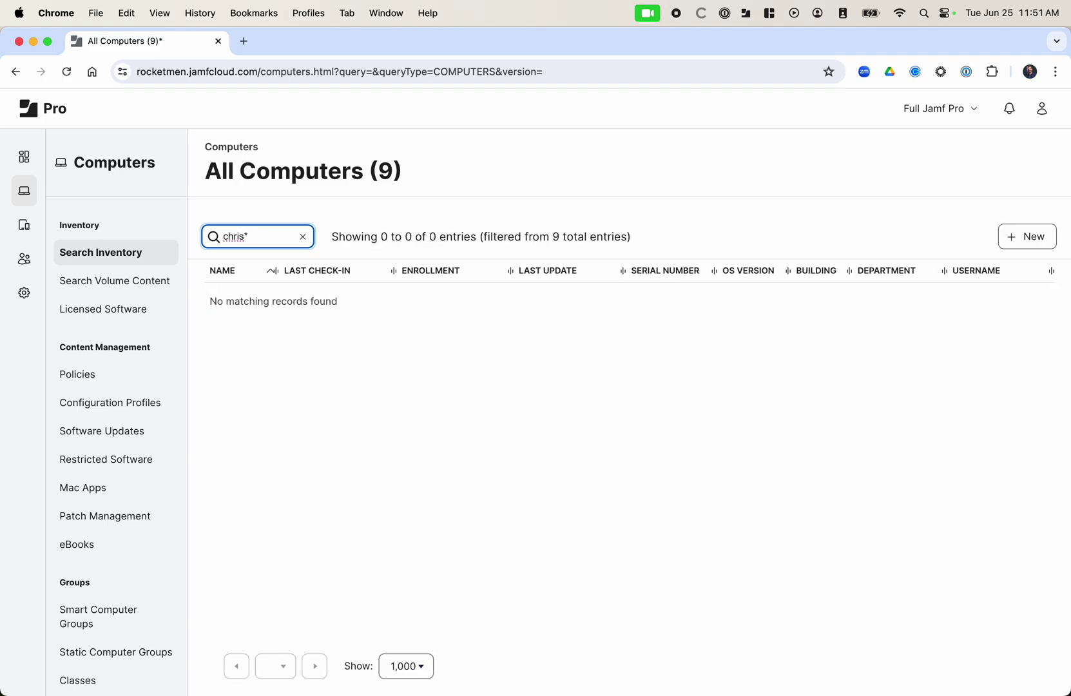
pyautogui.press('BackSpace')
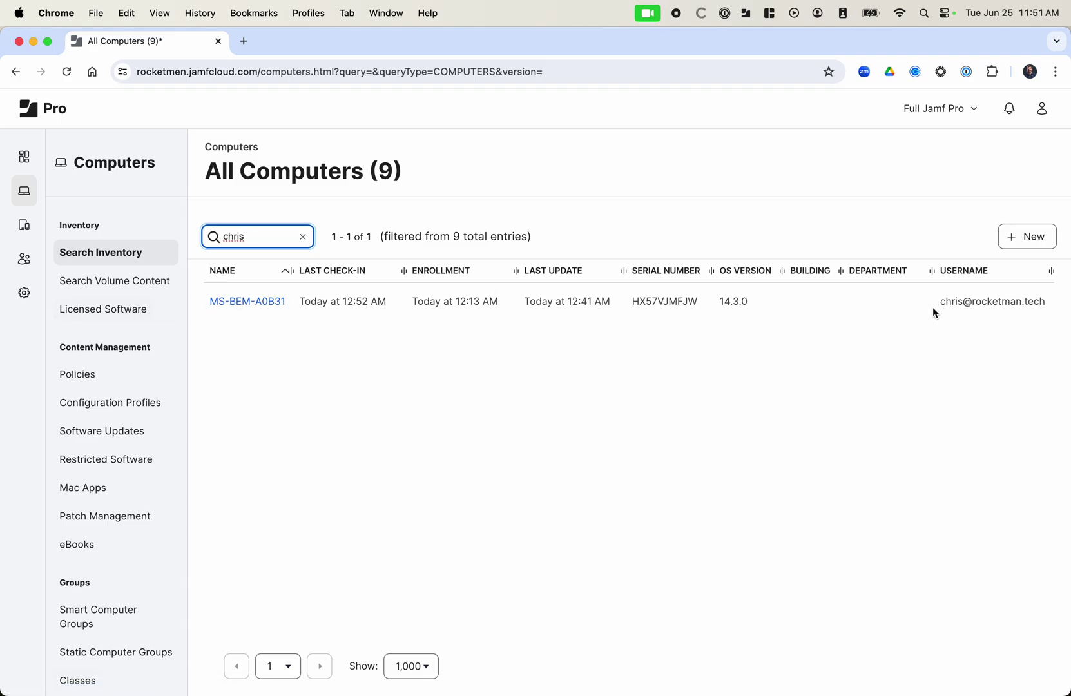
pyautogui.click(302, 236)
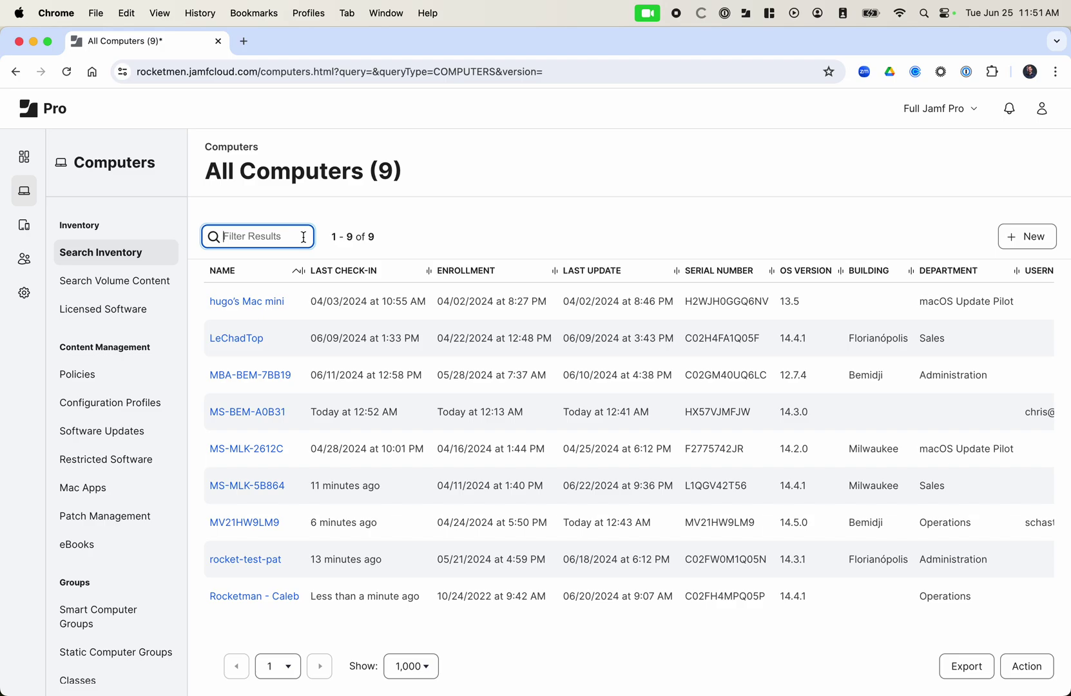
pyautogui.click(120, 253)
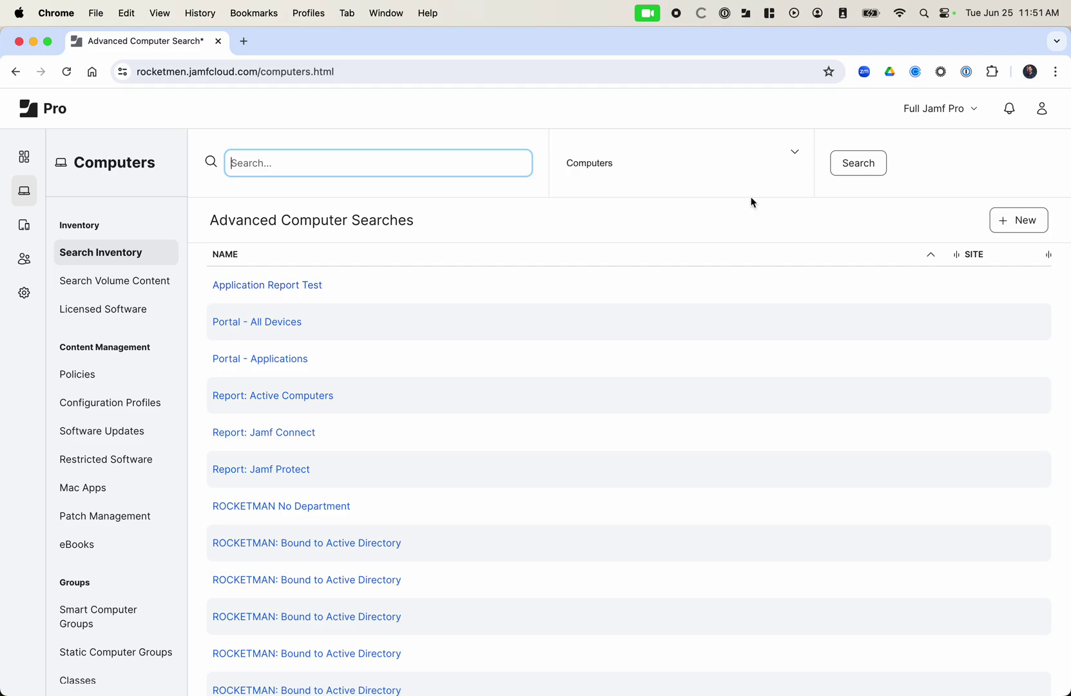
pyautogui.click(861, 171)
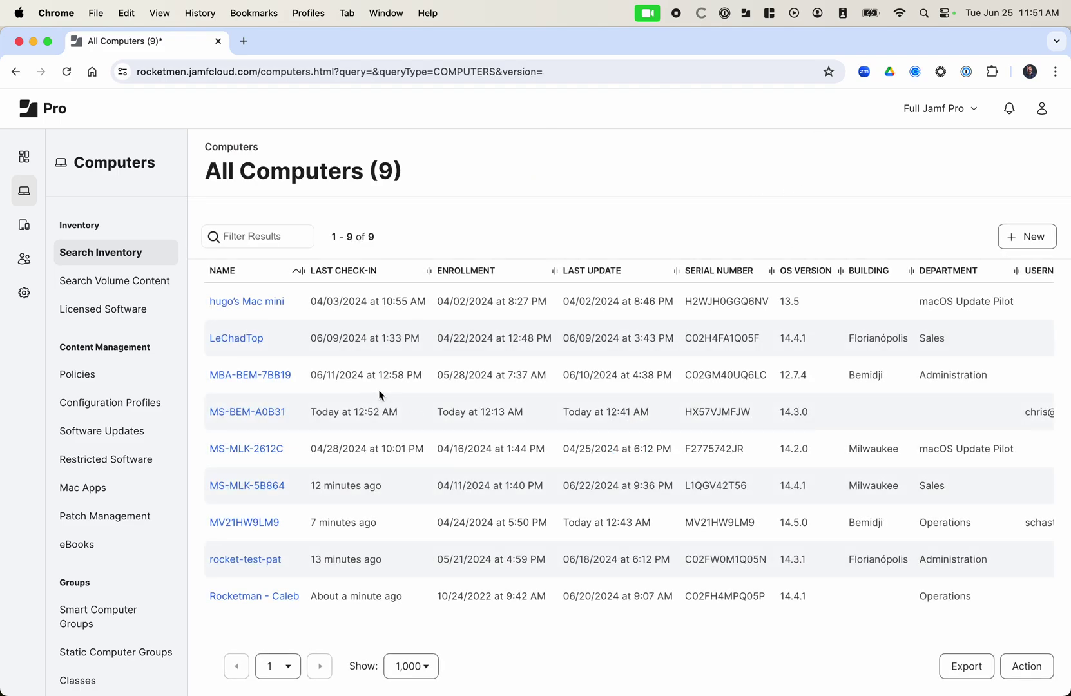
pyautogui.hscroll(3, 589, 426)
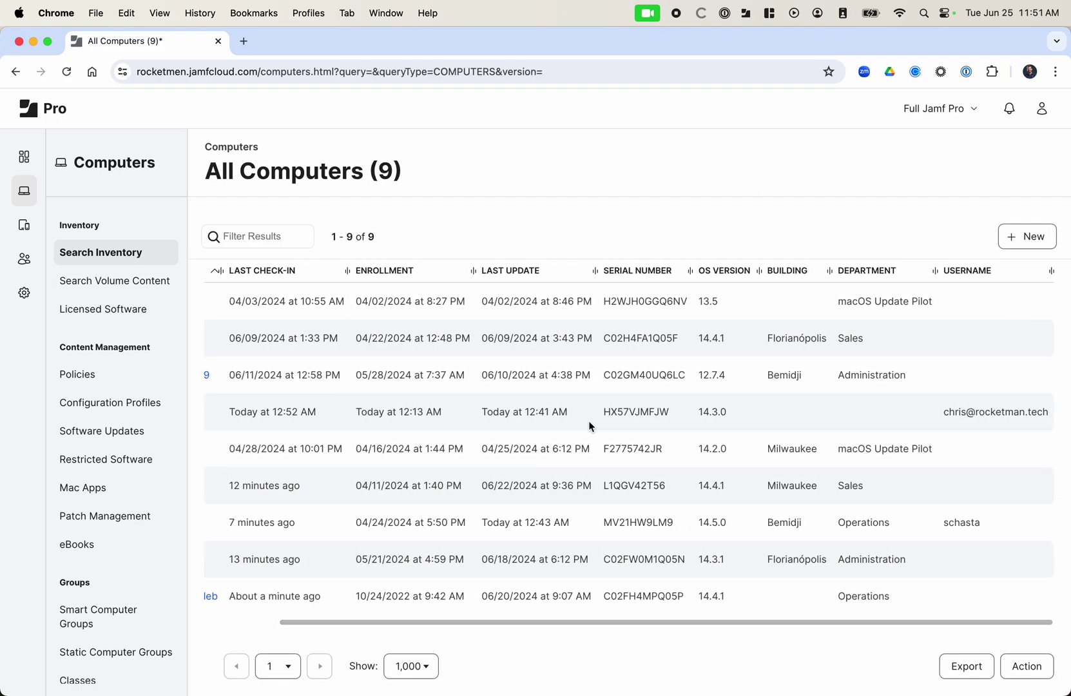
pyautogui.hscroll(-3, 589, 425)
pyautogui.doubleClick(707, 304)
pyautogui.press('super+c')
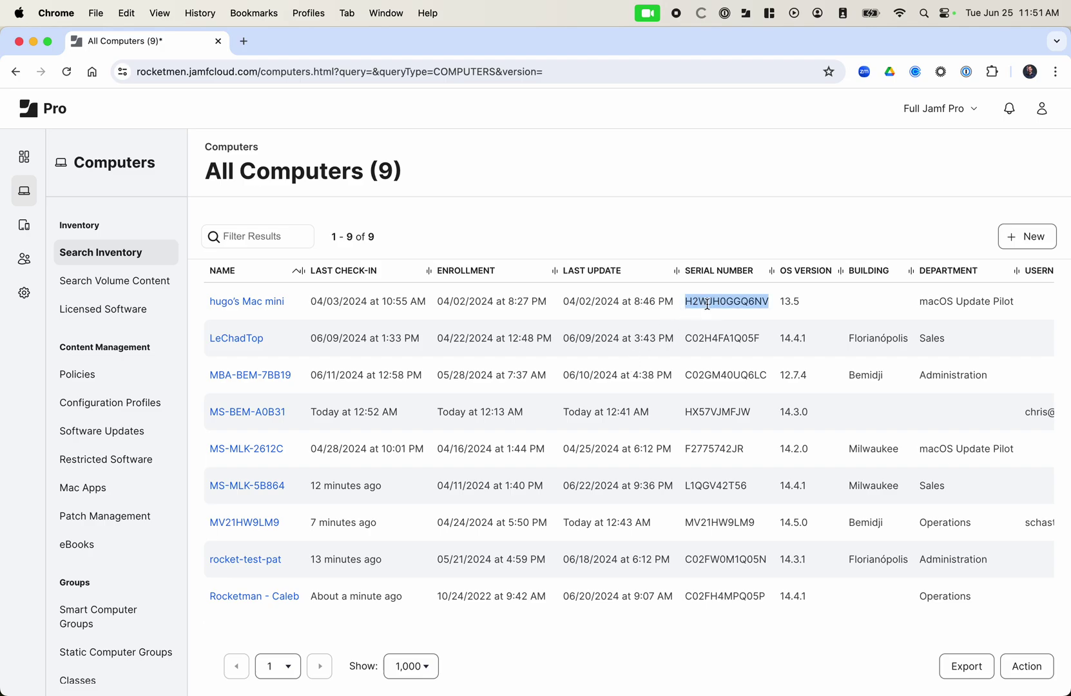
pyautogui.click(249, 41)
pyautogui.press('super+v')
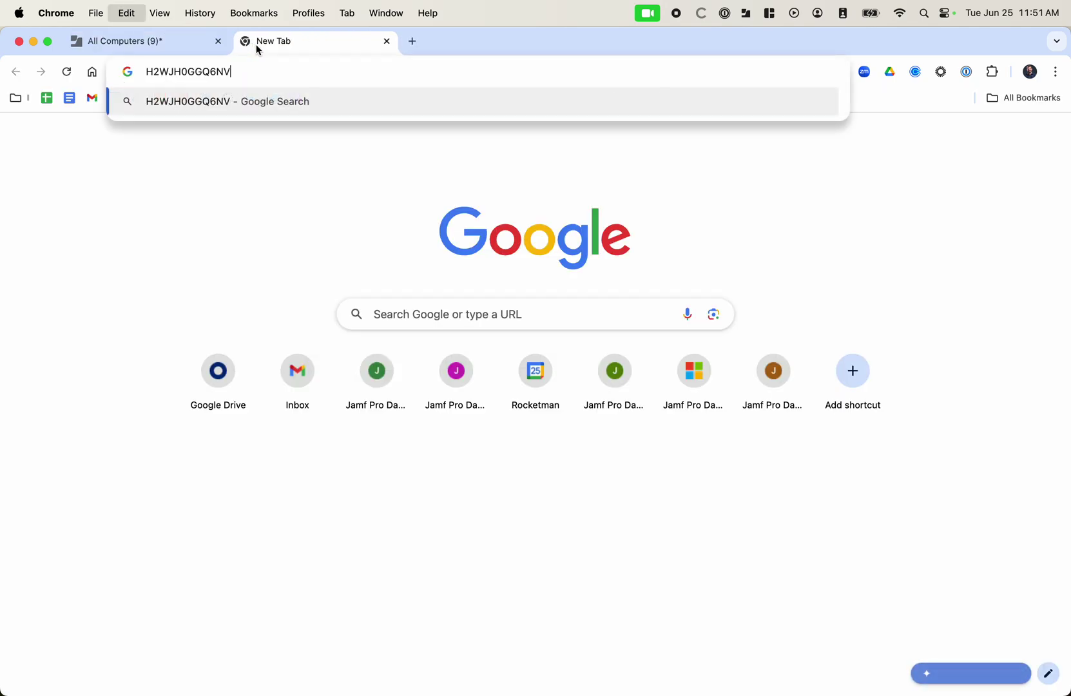
pyautogui.click(198, 43)
pyautogui.doubleClick(707, 336)
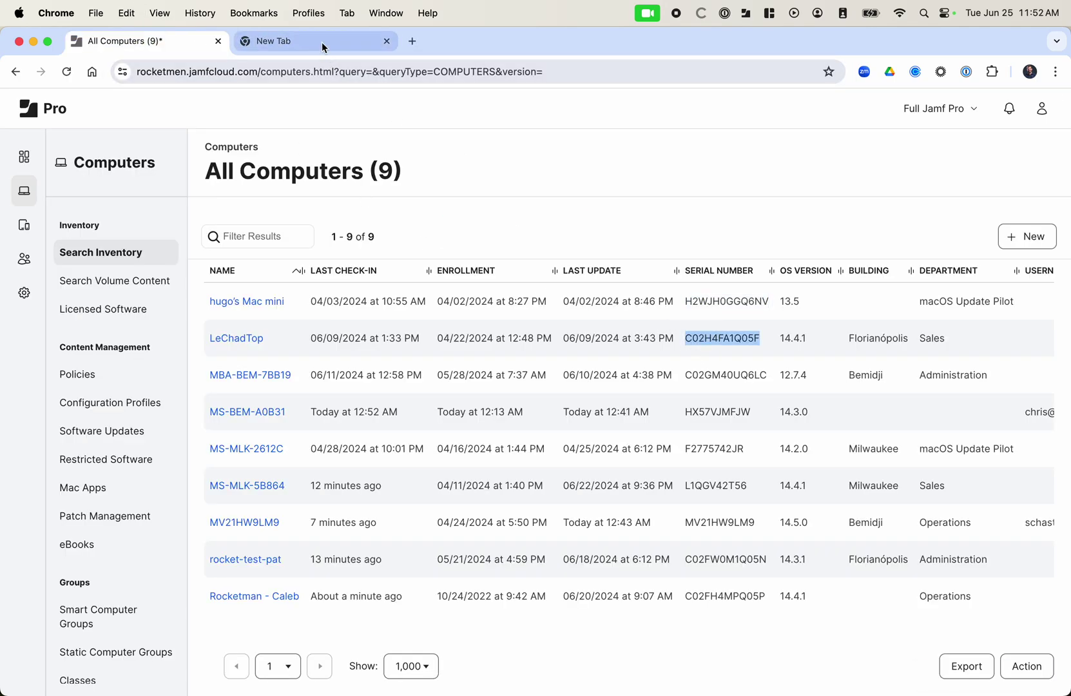
pyautogui.click(287, 41)
pyautogui.write(',')
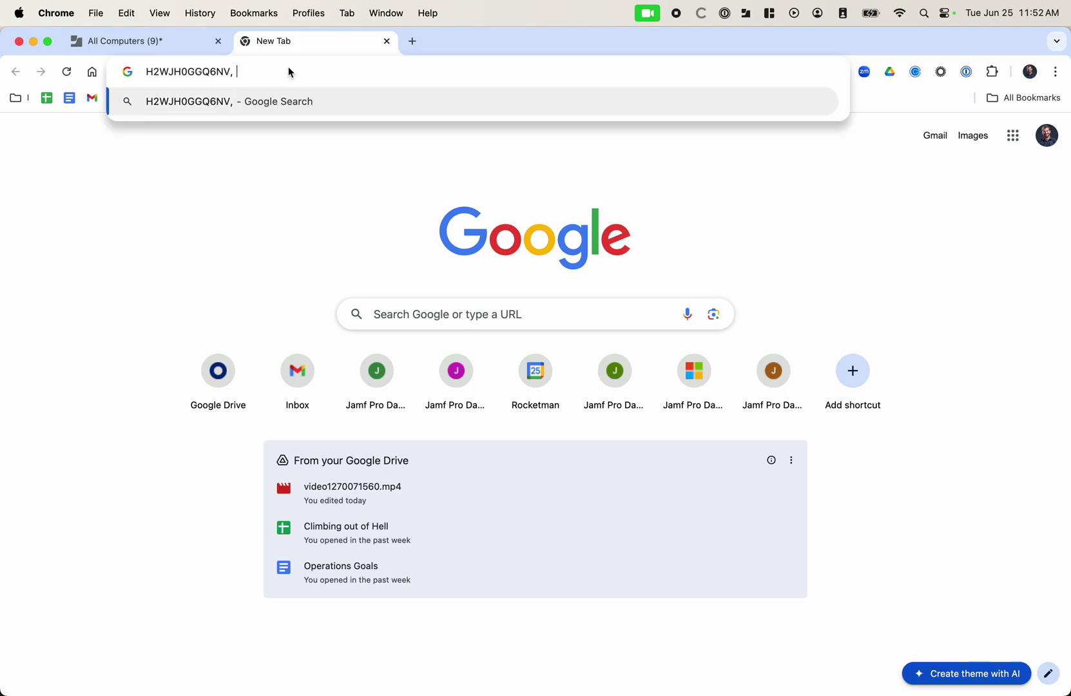
pyautogui.write('C02H4FA1Q05F')
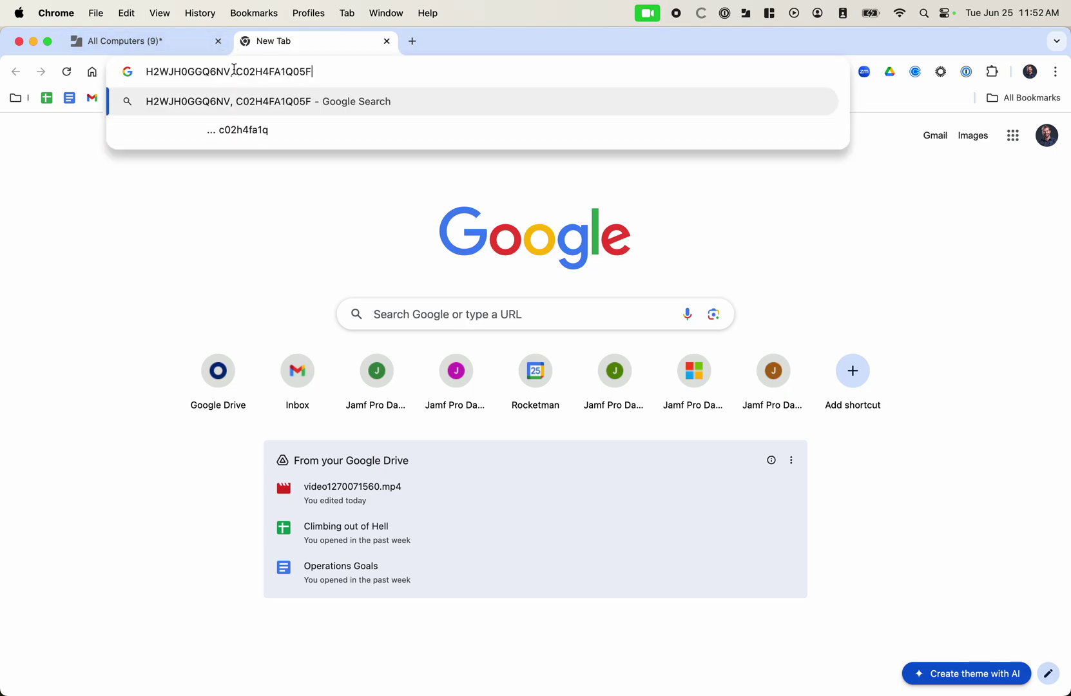
pyautogui.click(206, 46)
pyautogui.doubleClick(738, 375)
pyautogui.press('super+c')
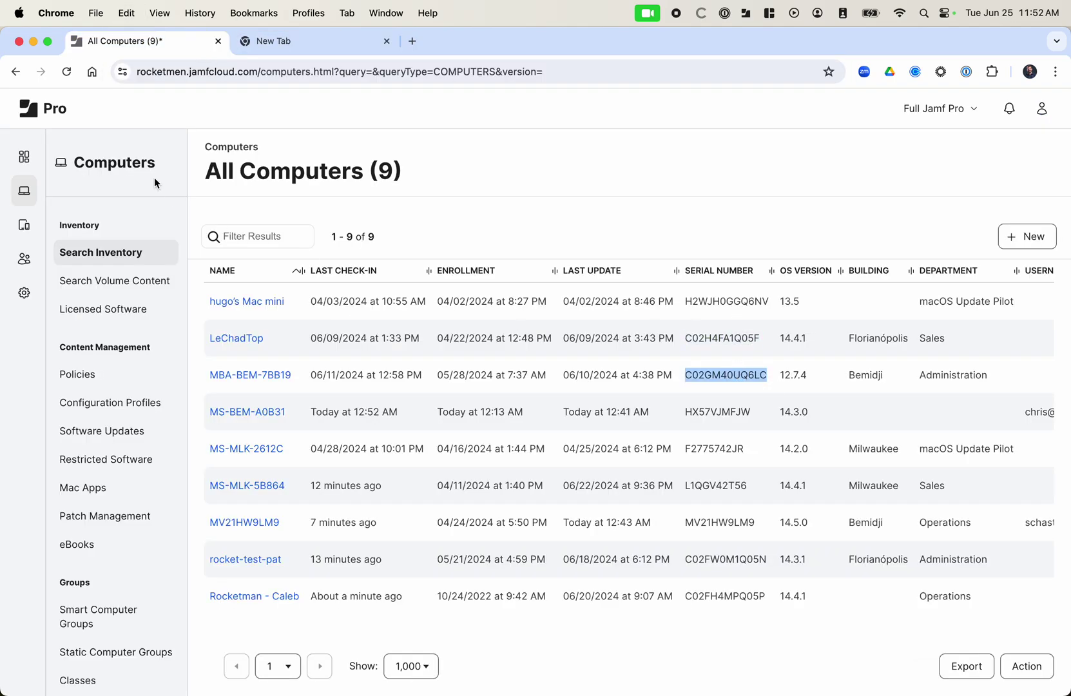
pyautogui.click(257, 44)
pyautogui.write(',.')
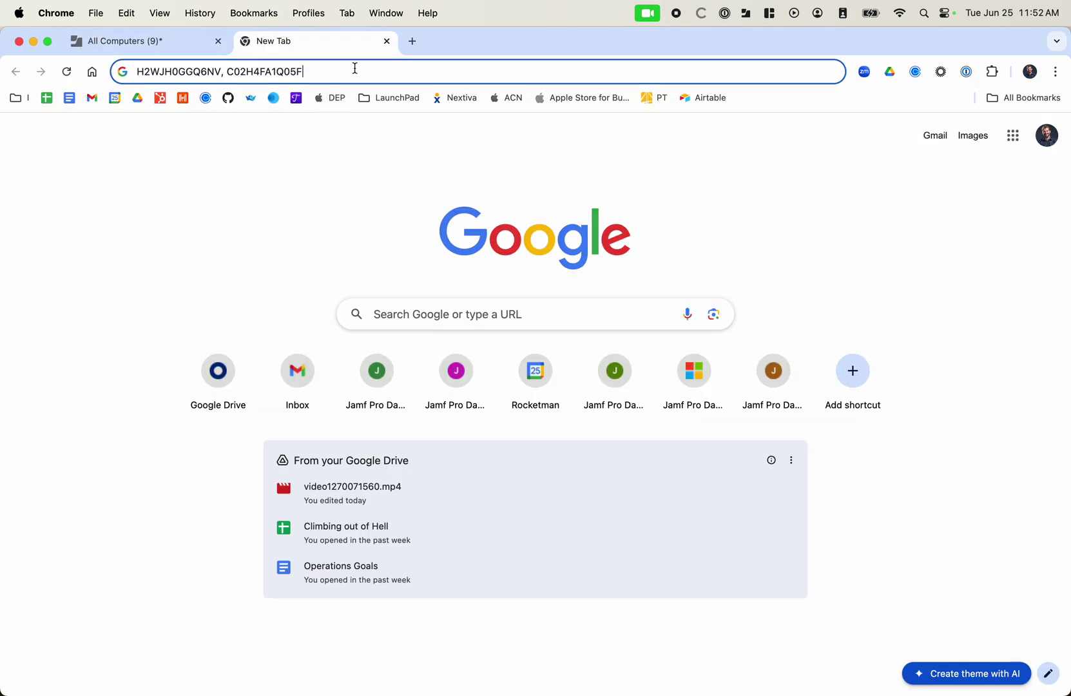
pyautogui.press('super+v')
pyautogui.click(319, 72)
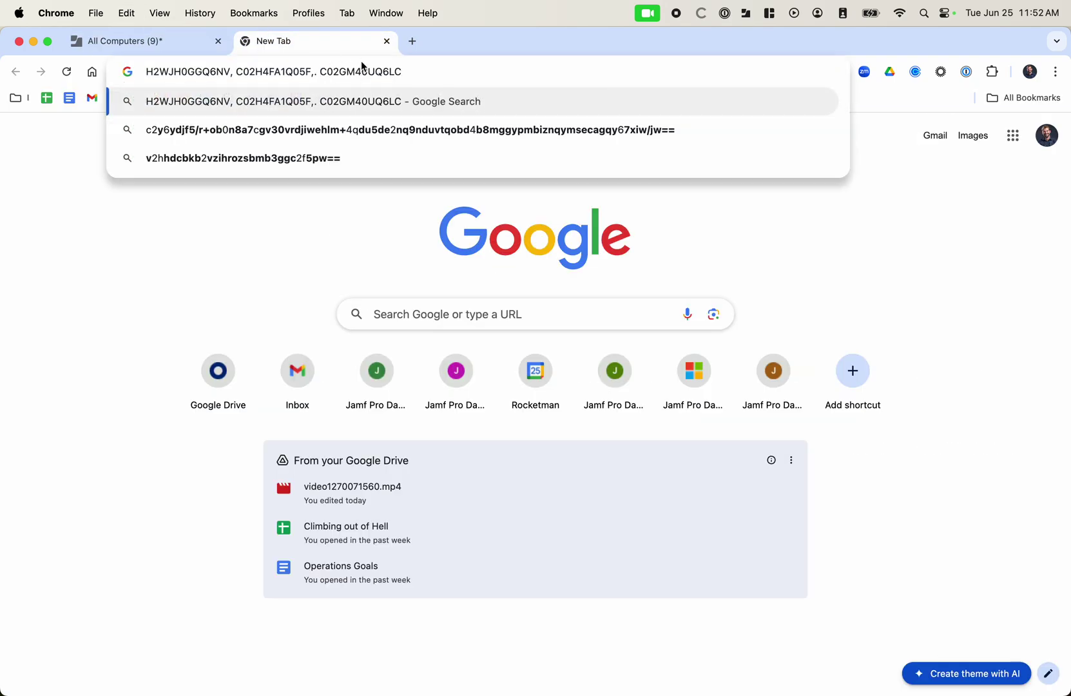
pyautogui.press('BackSpace')
pyautogui.press('BackSpace')
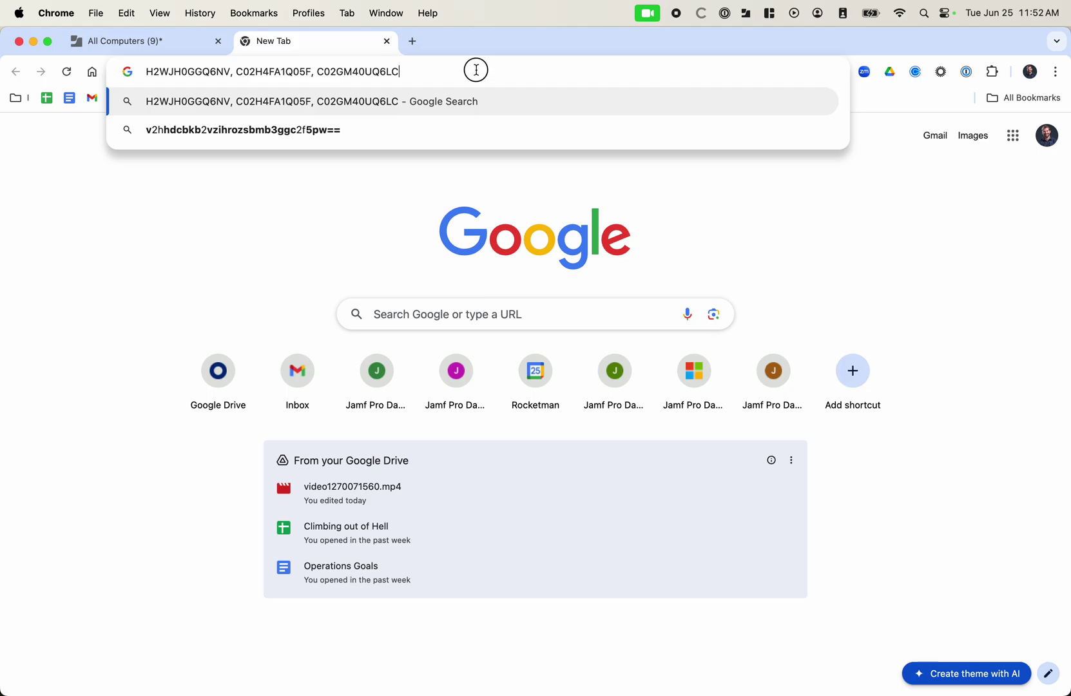
pyautogui.press('super+a')
pyautogui.press('super+c')
pyautogui.click(171, 52)
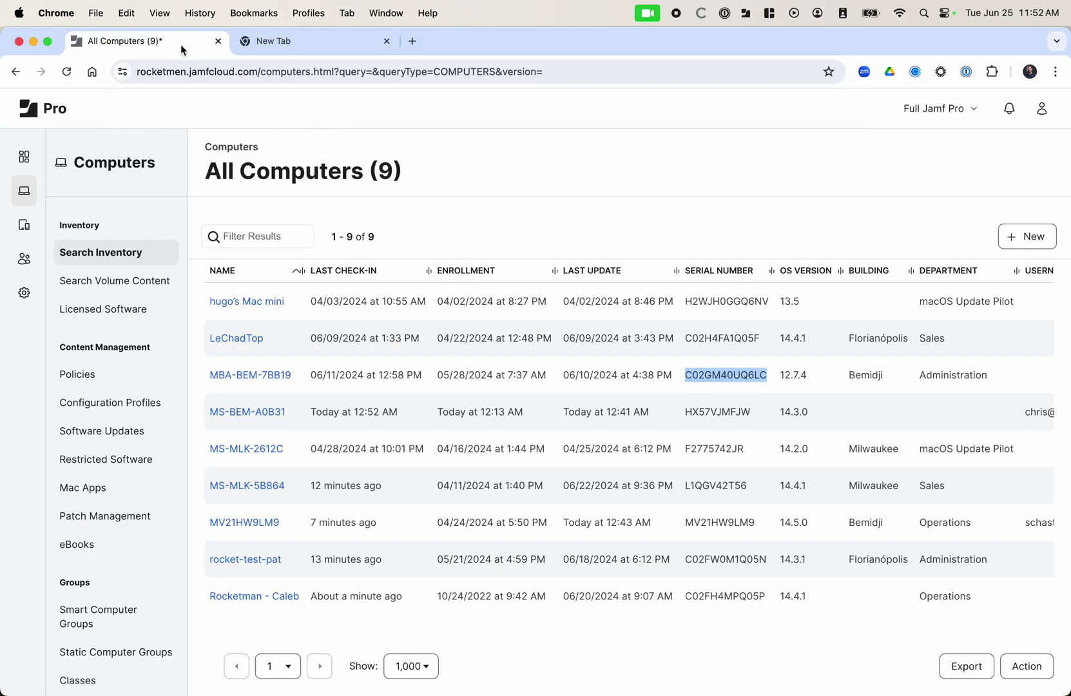
# Search inventory for the pasted list of three comma-separated serial numbers
pyautogui.click(115, 252)
pyautogui.press('super+v')
pyautogui.press('Return')
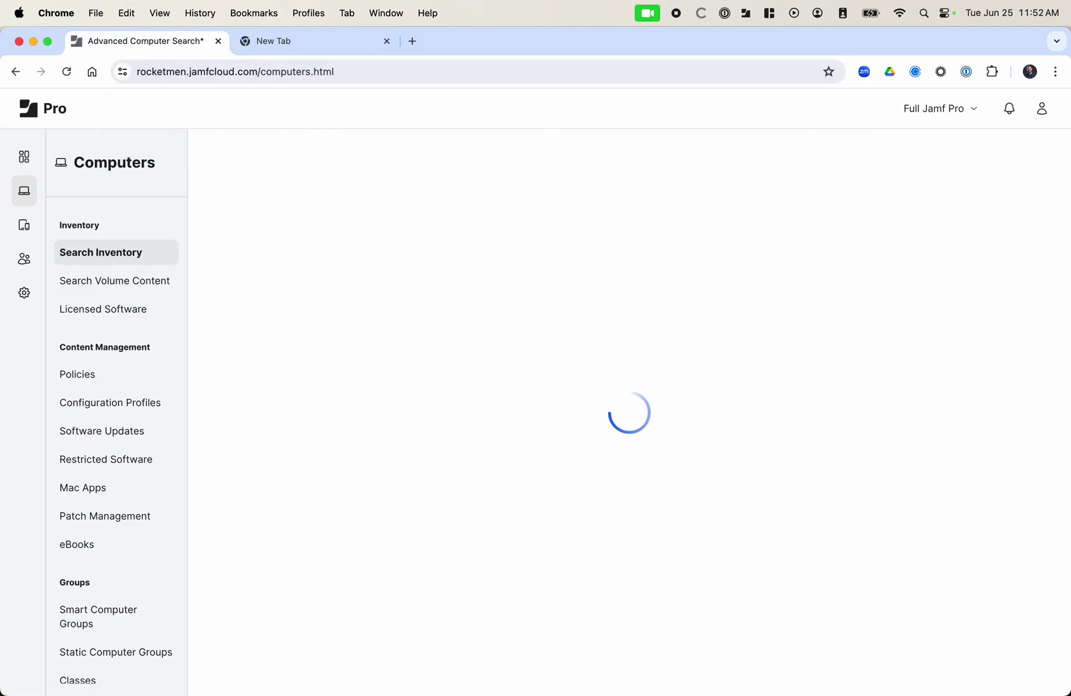